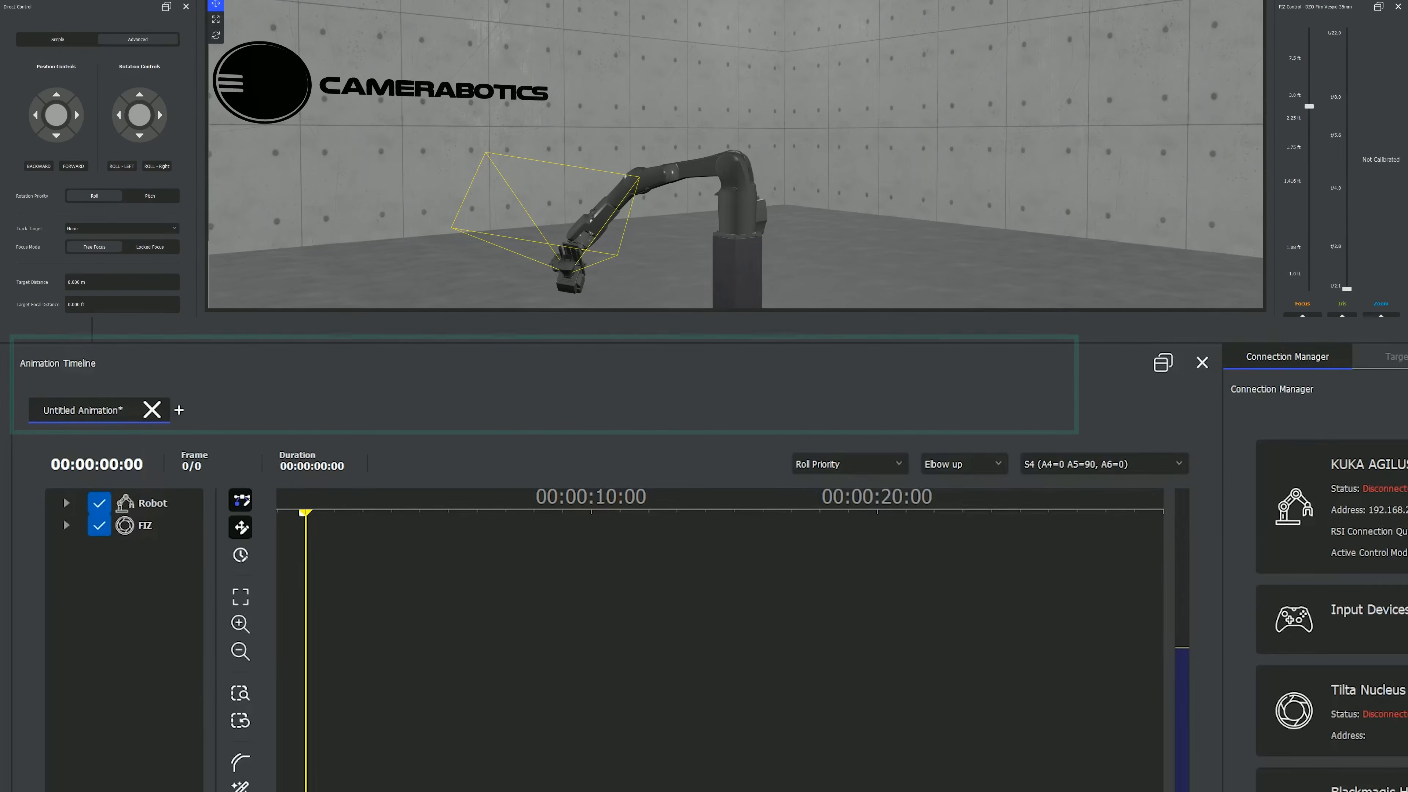
- Open the recent animations Chmpagne pour high speed and lys skin tint roll over in separate timelines
{"action": "left_click", "coordinate": [178, 410]}
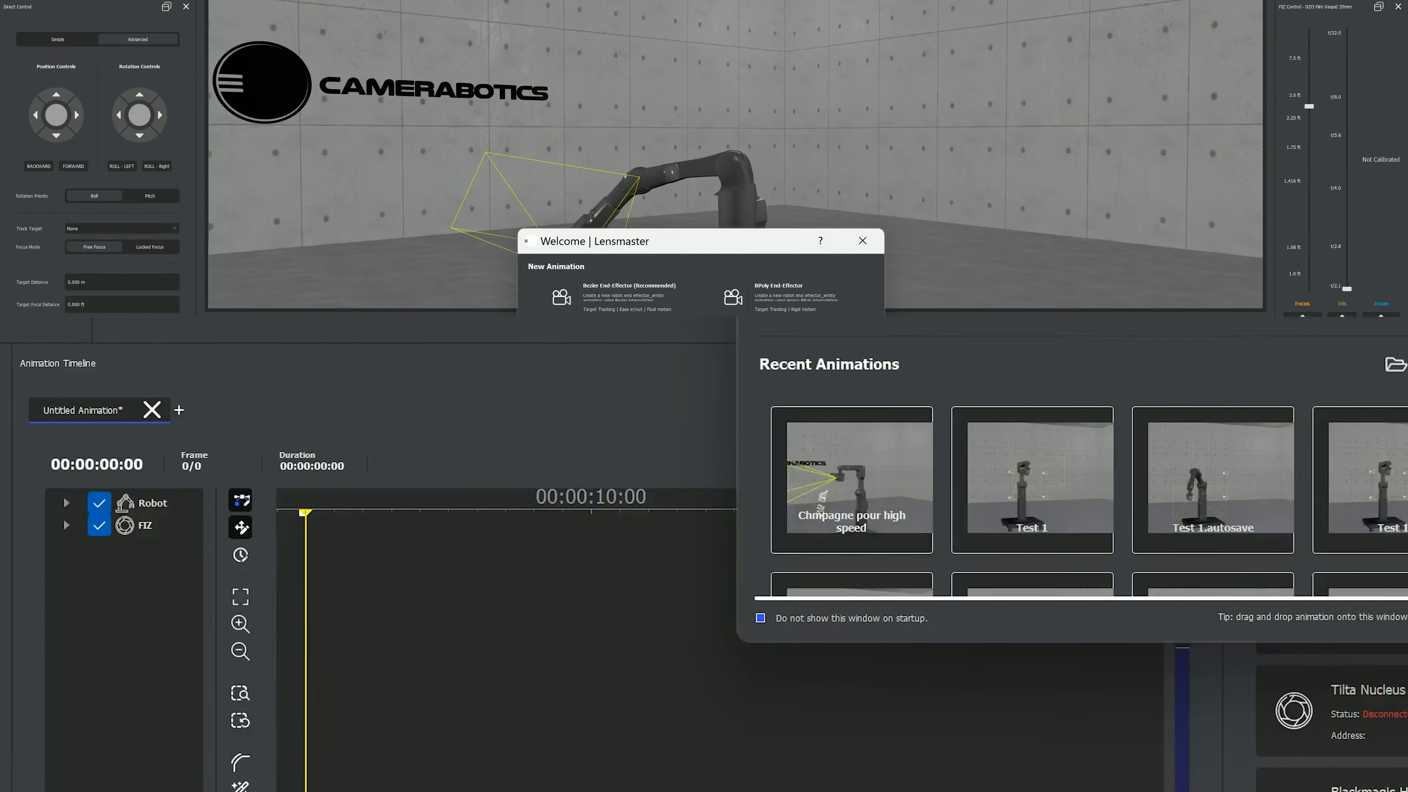
{"action": "double_click", "coordinate": [851, 480]}
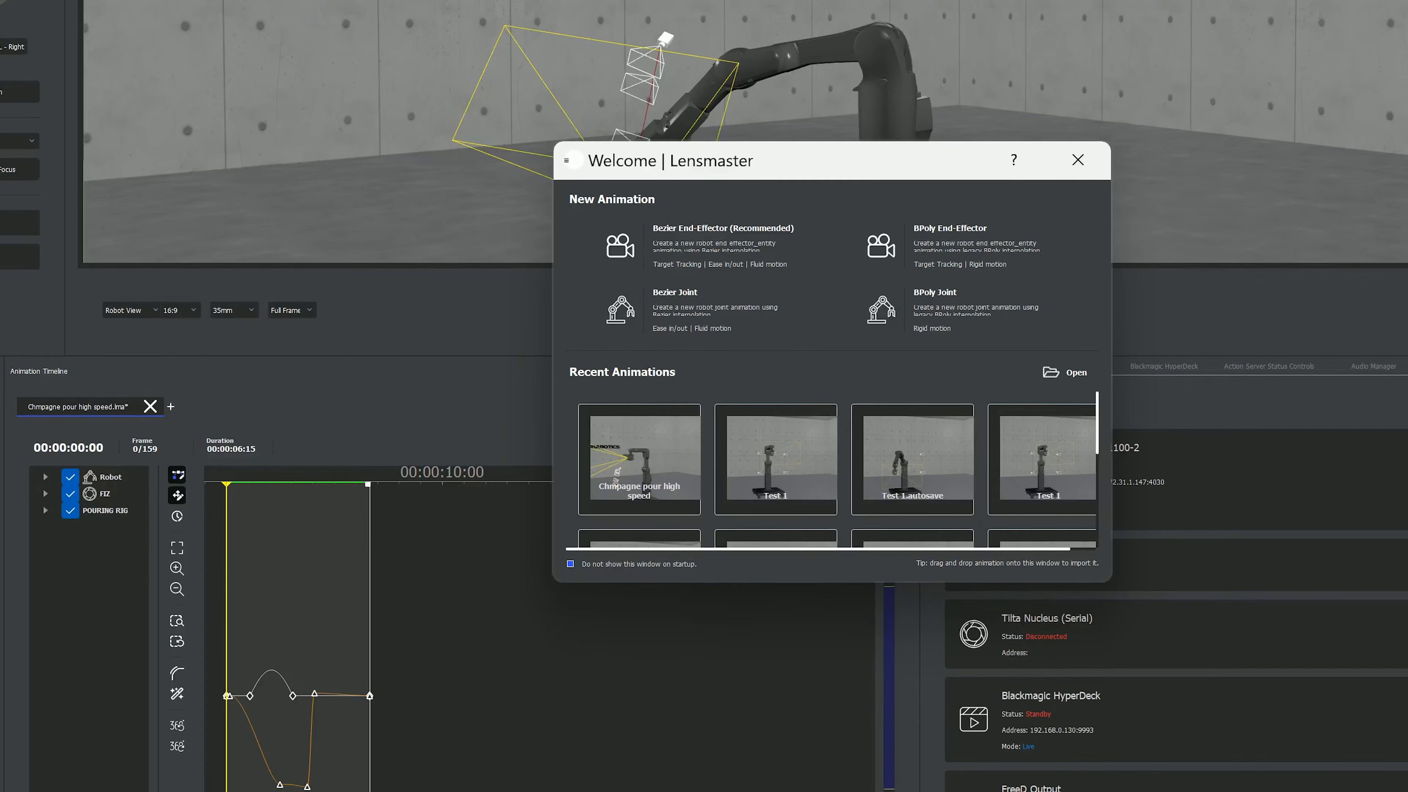
{"action": "scroll", "coordinate": [837, 470], "scroll_direction": "down", "scroll_amount": 1}
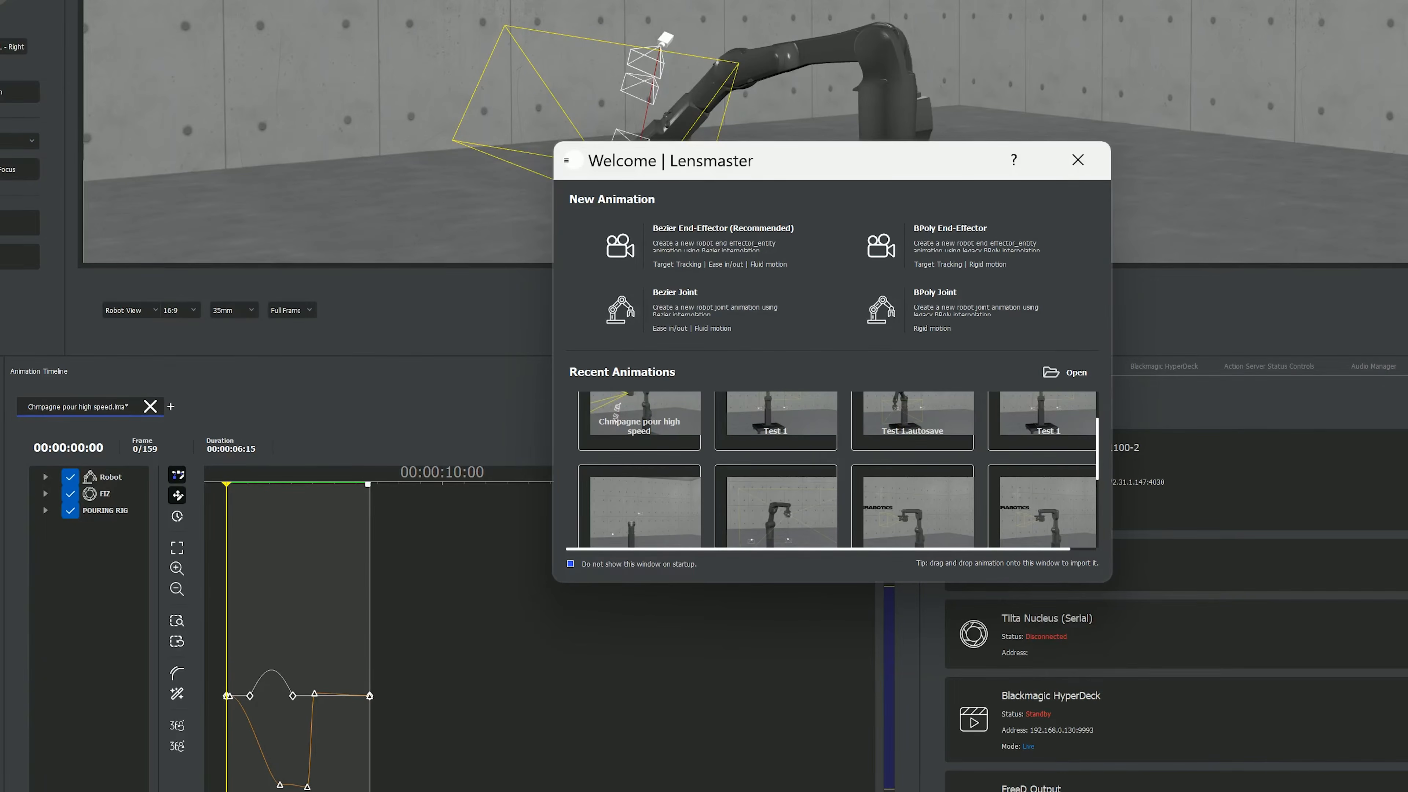
{"action": "scroll", "coordinate": [1042, 433], "scroll_direction": "down", "scroll_amount": 1}
{"action": "left_click", "coordinate": [1042, 433]}
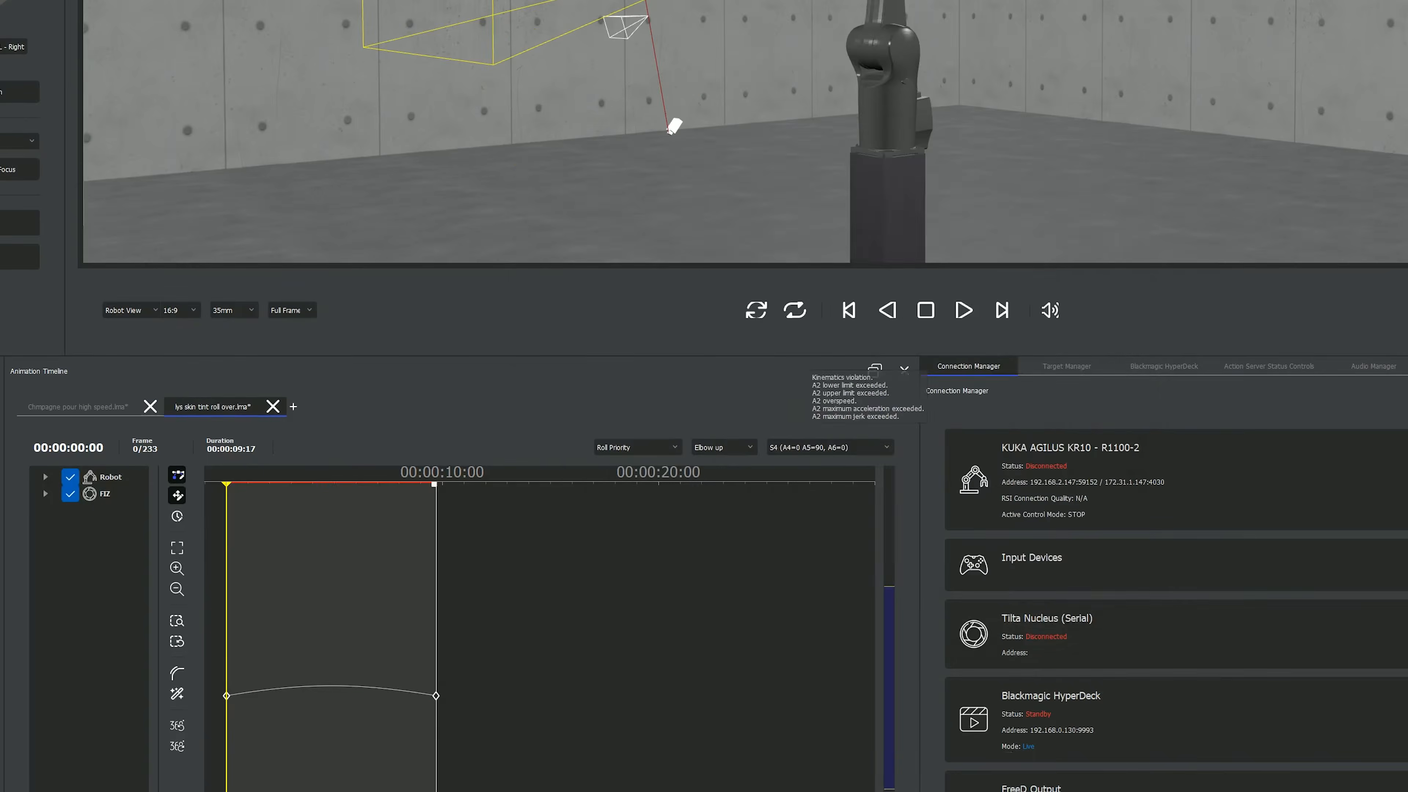
- Load Test 1.autosave.lma and Test 1.lma from the Multiple Timelines folder in File Explorer as additional timelines
{"action": "key", "text": "alt+Tab"}
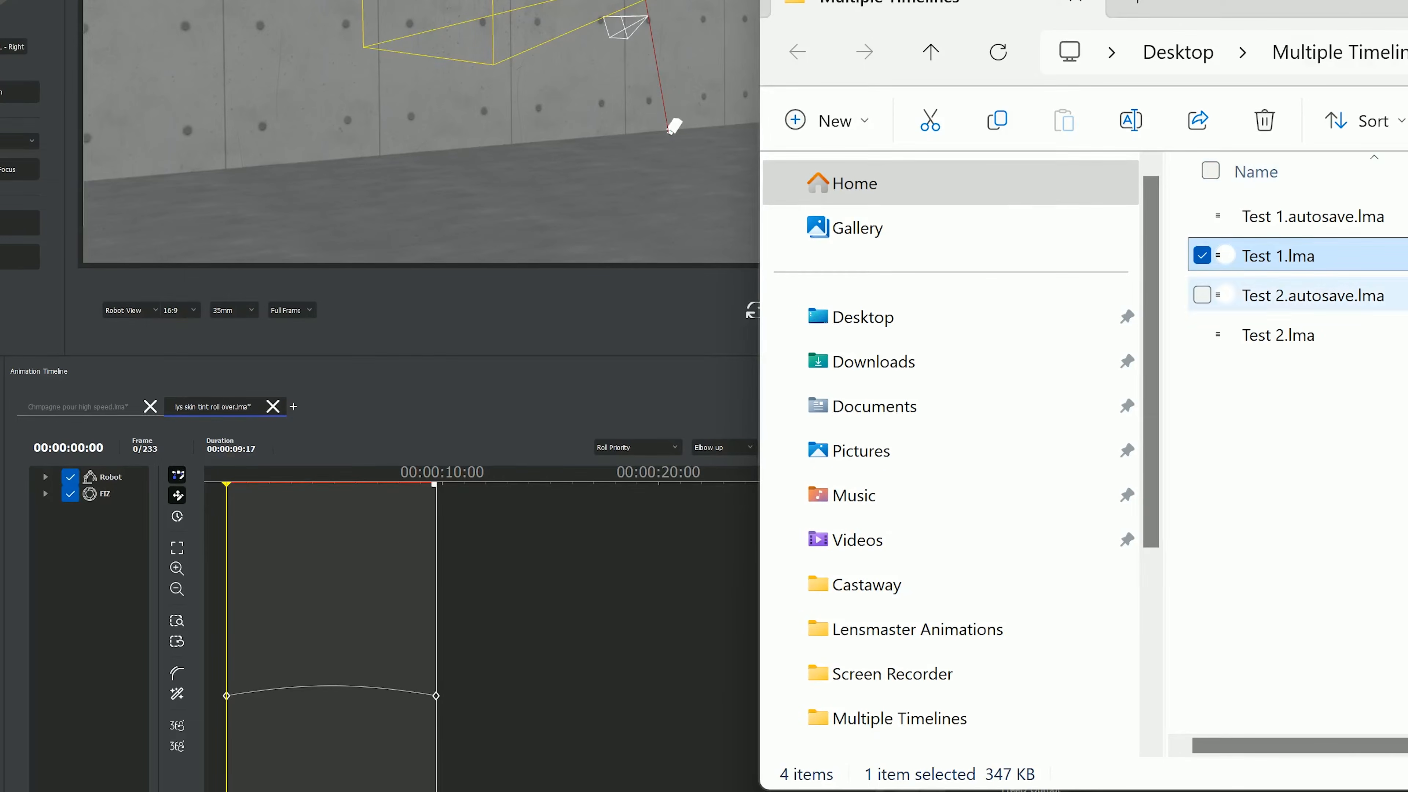
{"action": "left_click", "coordinate": [1225, 216]}
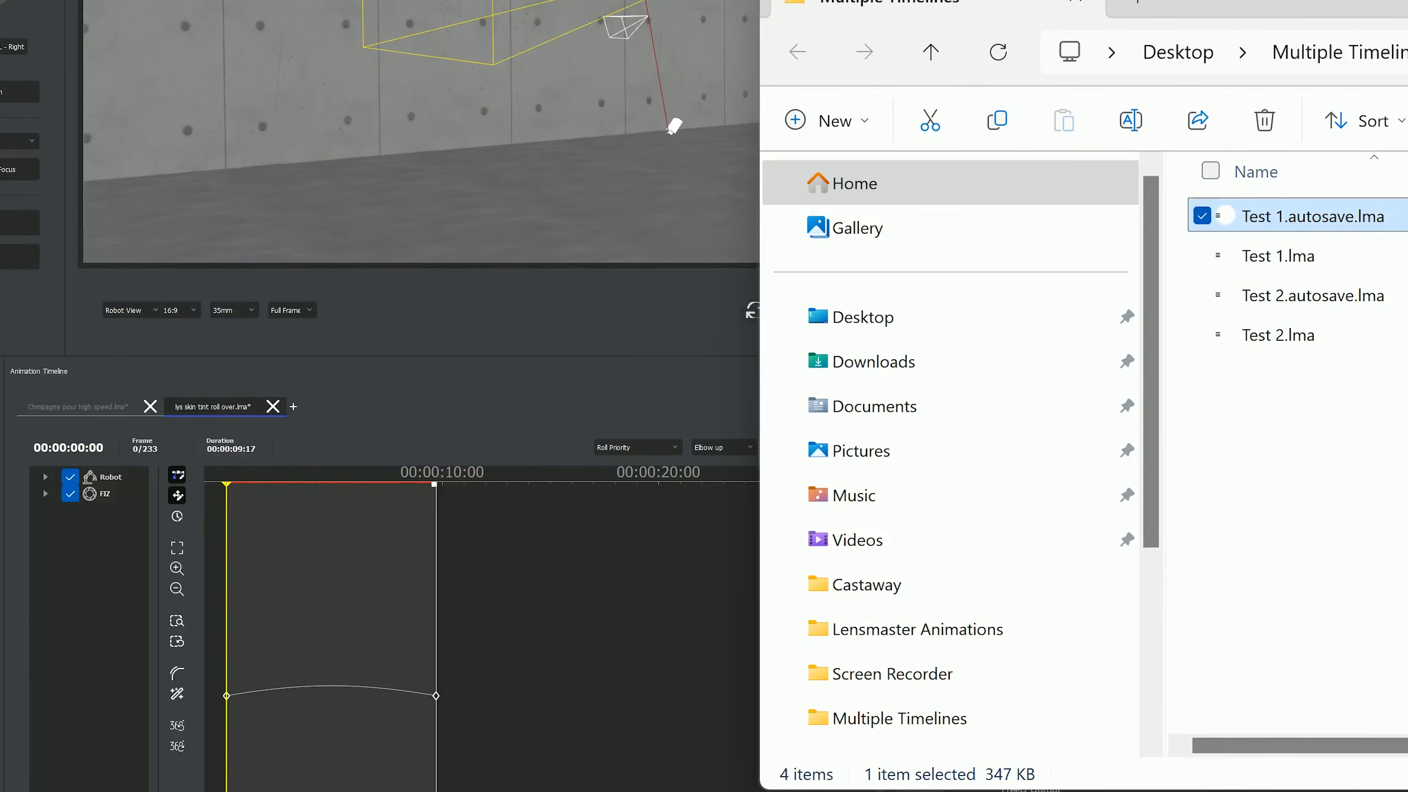
{"action": "double_click", "coordinate": [1225, 216]}
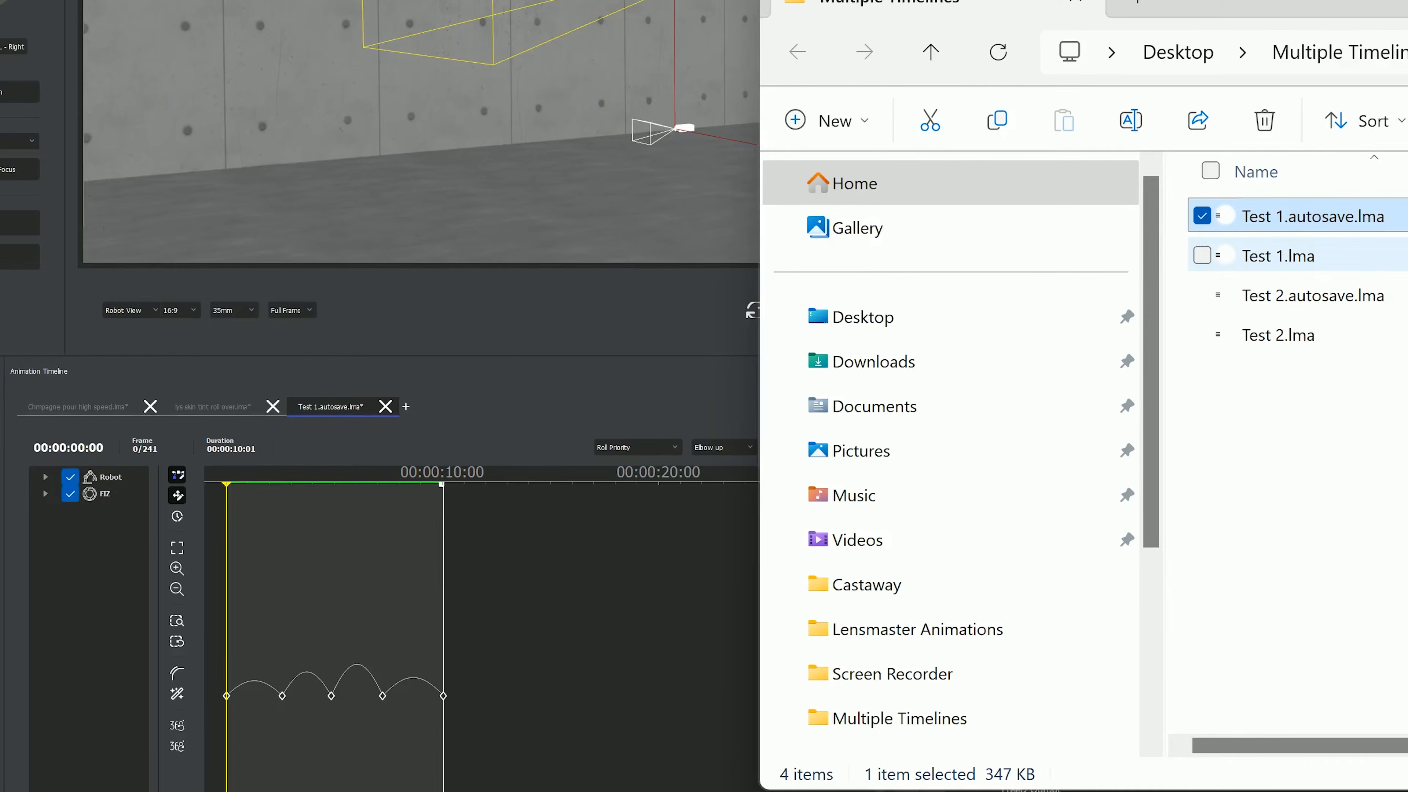
{"action": "left_click_drag", "start_coordinate": [1333, 251], "coordinate": [1168, 572]}
{"action": "left_click", "coordinate": [1220, 555]}
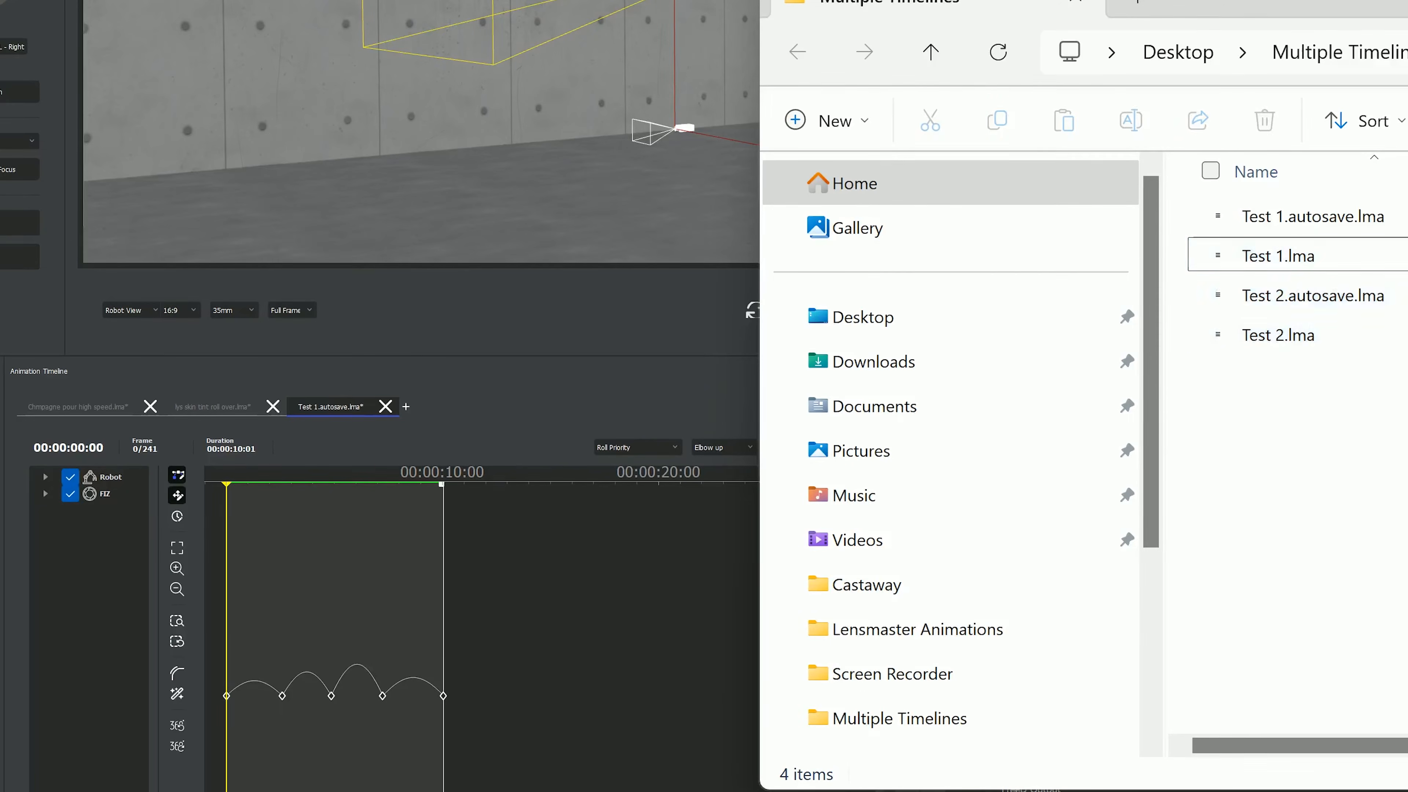
{"action": "left_click", "coordinate": [1236, 255]}
{"action": "left_click_drag", "start_coordinate": [1236, 255], "coordinate": [549, 690]}
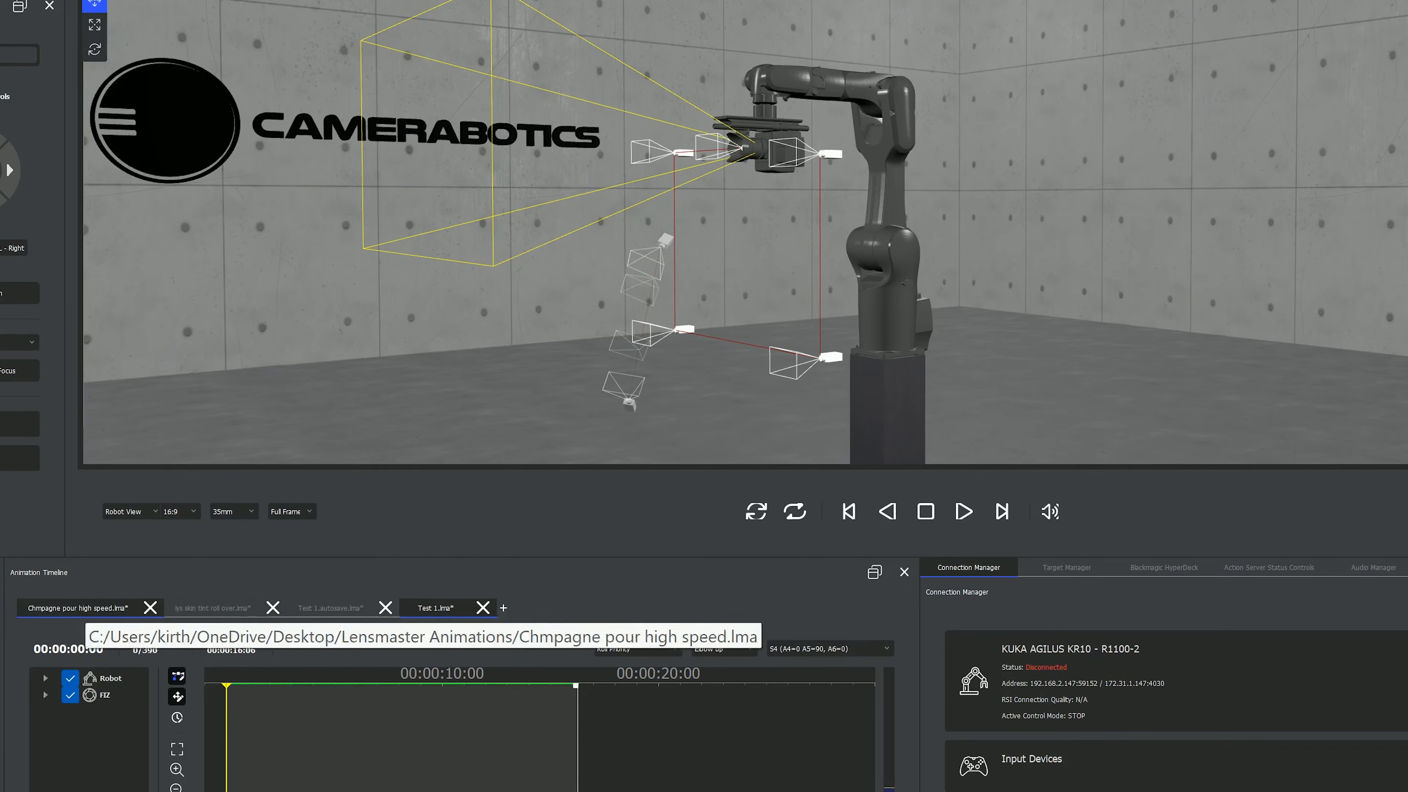
- View the Chmpagne pour high speed timeline, and close the Test 1.lma and Test 1.autosave.lma timelines
{"action": "left_click", "coordinate": [78, 608]}
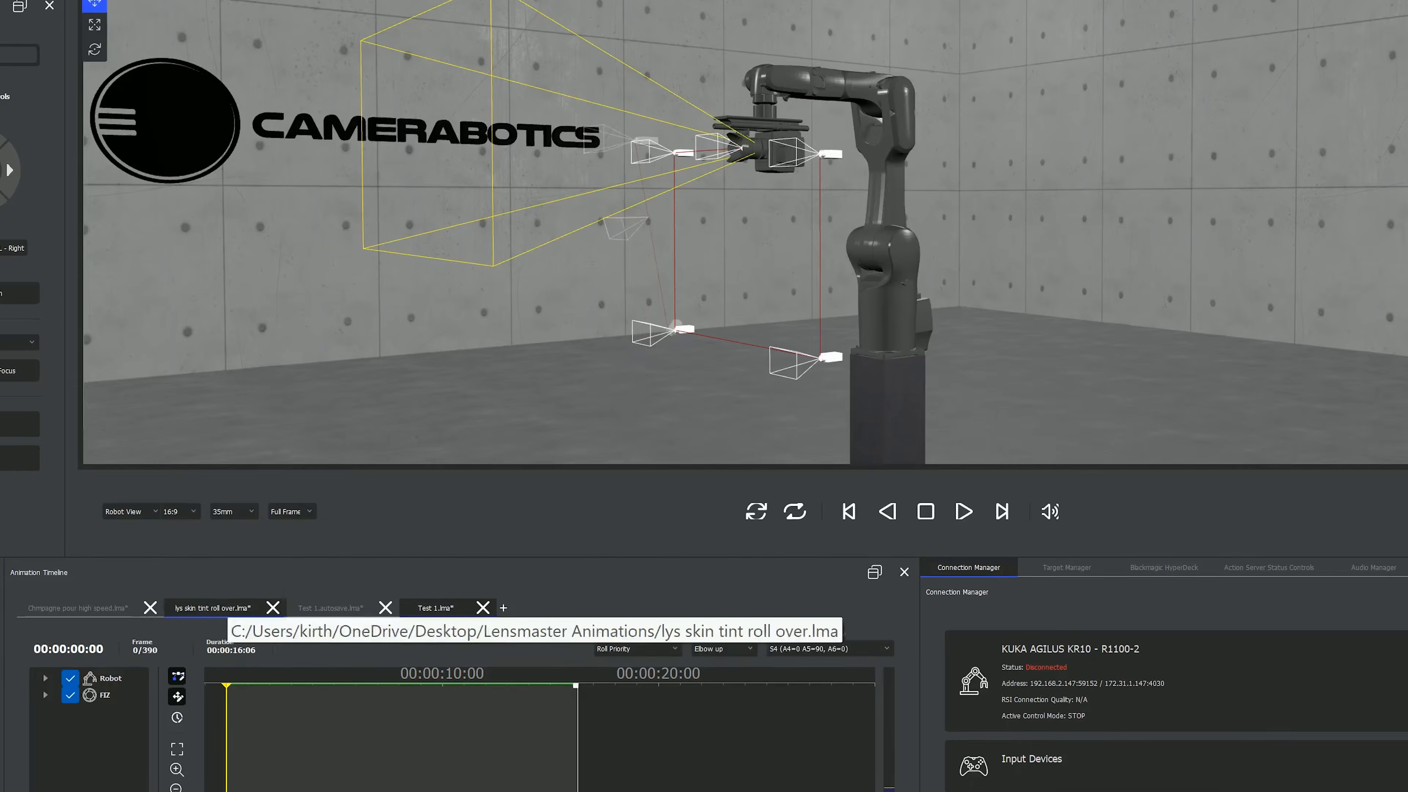
{"action": "left_click", "coordinate": [100, 608]}
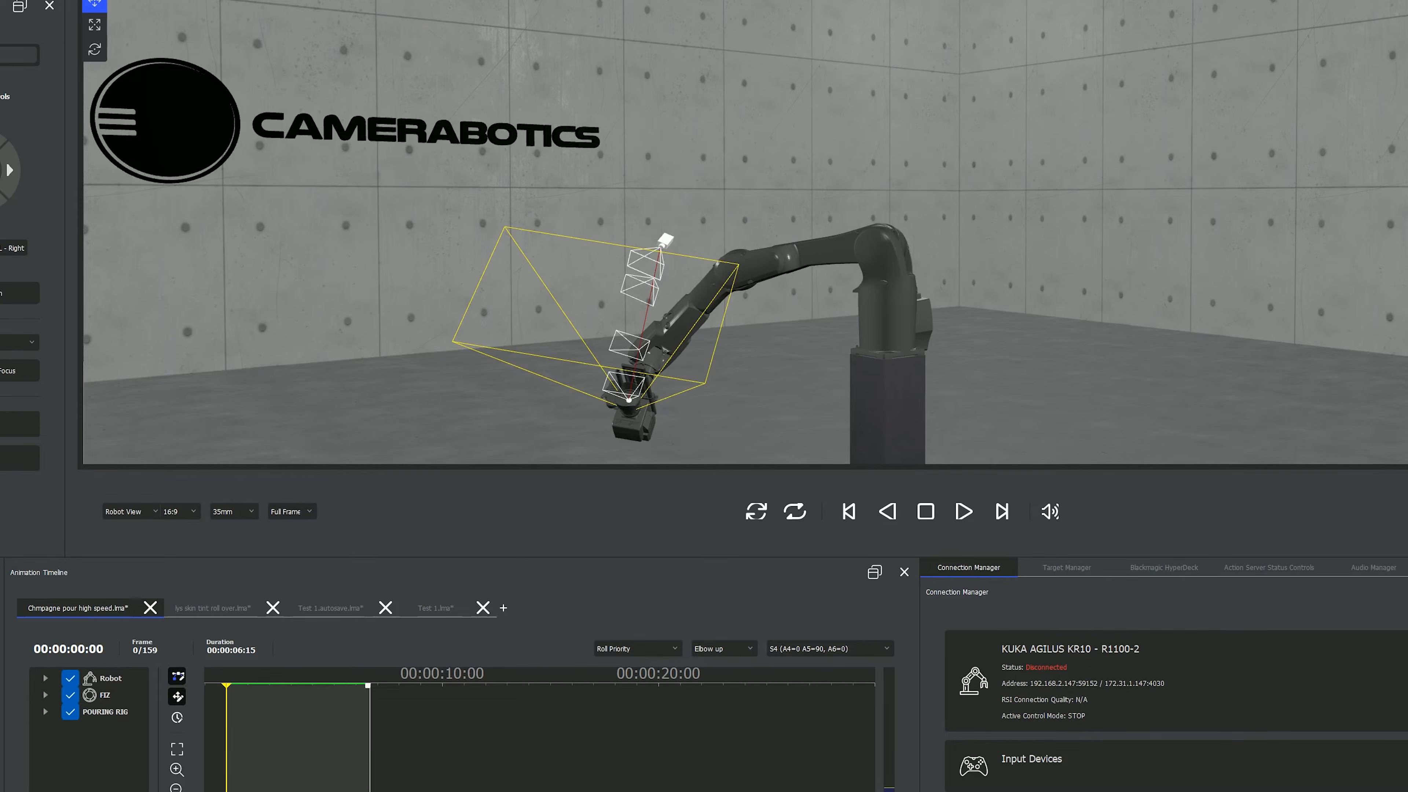
{"action": "left_click", "coordinate": [482, 608]}
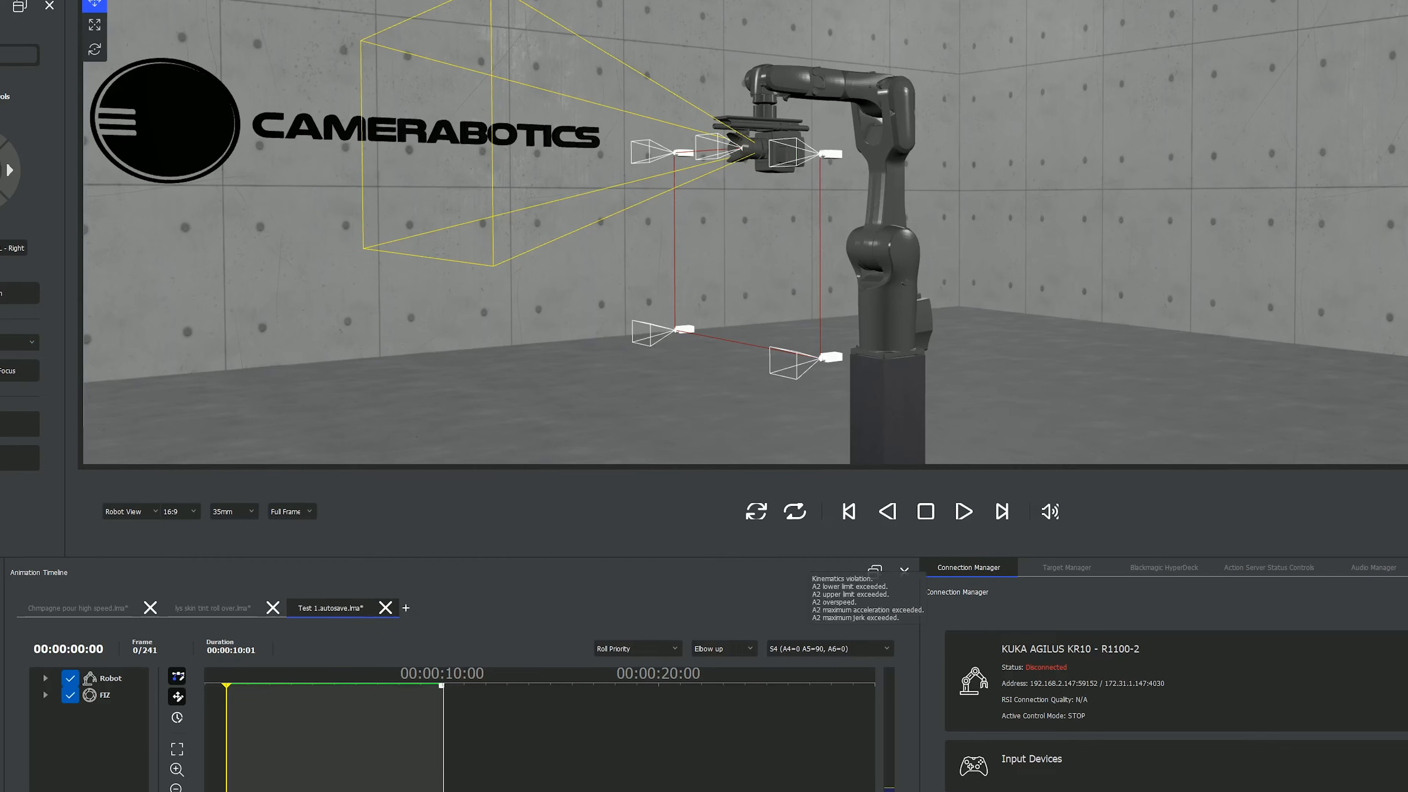
{"action": "left_click", "coordinate": [385, 607]}
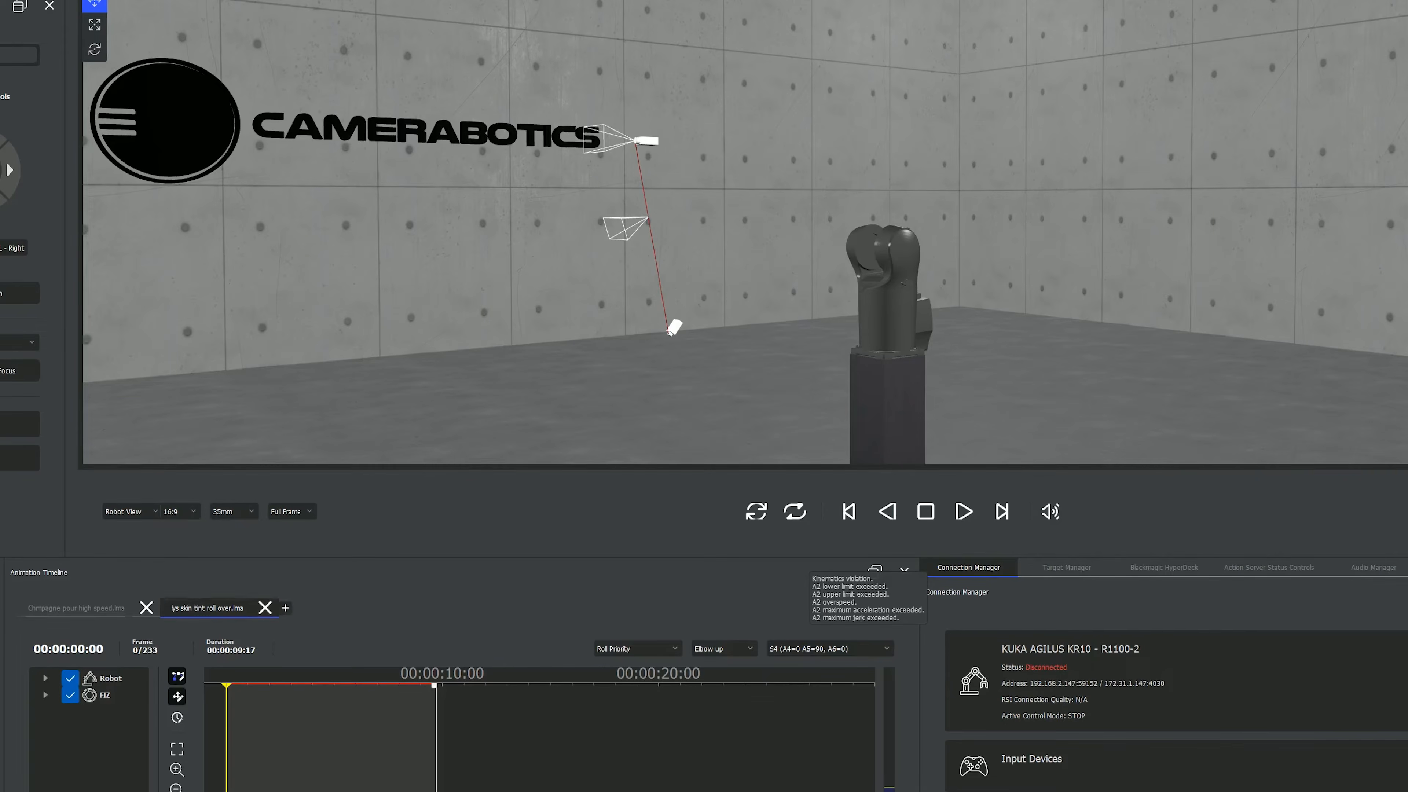
- Create three new Bezier End-Effector animations, each in its own timeline
{"action": "left_click", "coordinate": [286, 608]}
{"action": "left_click", "coordinate": [701, 447]}
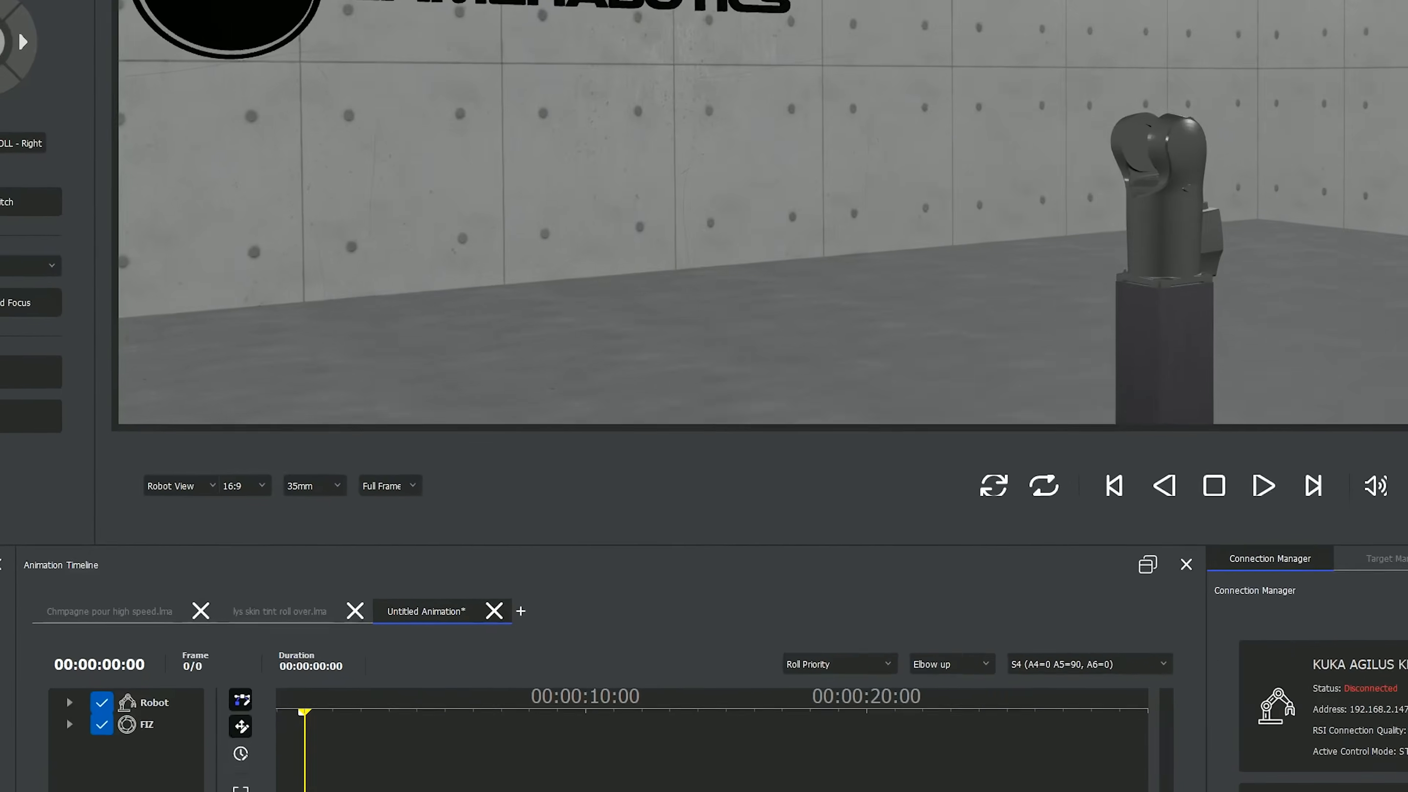
{"action": "left_click", "coordinate": [679, 615]}
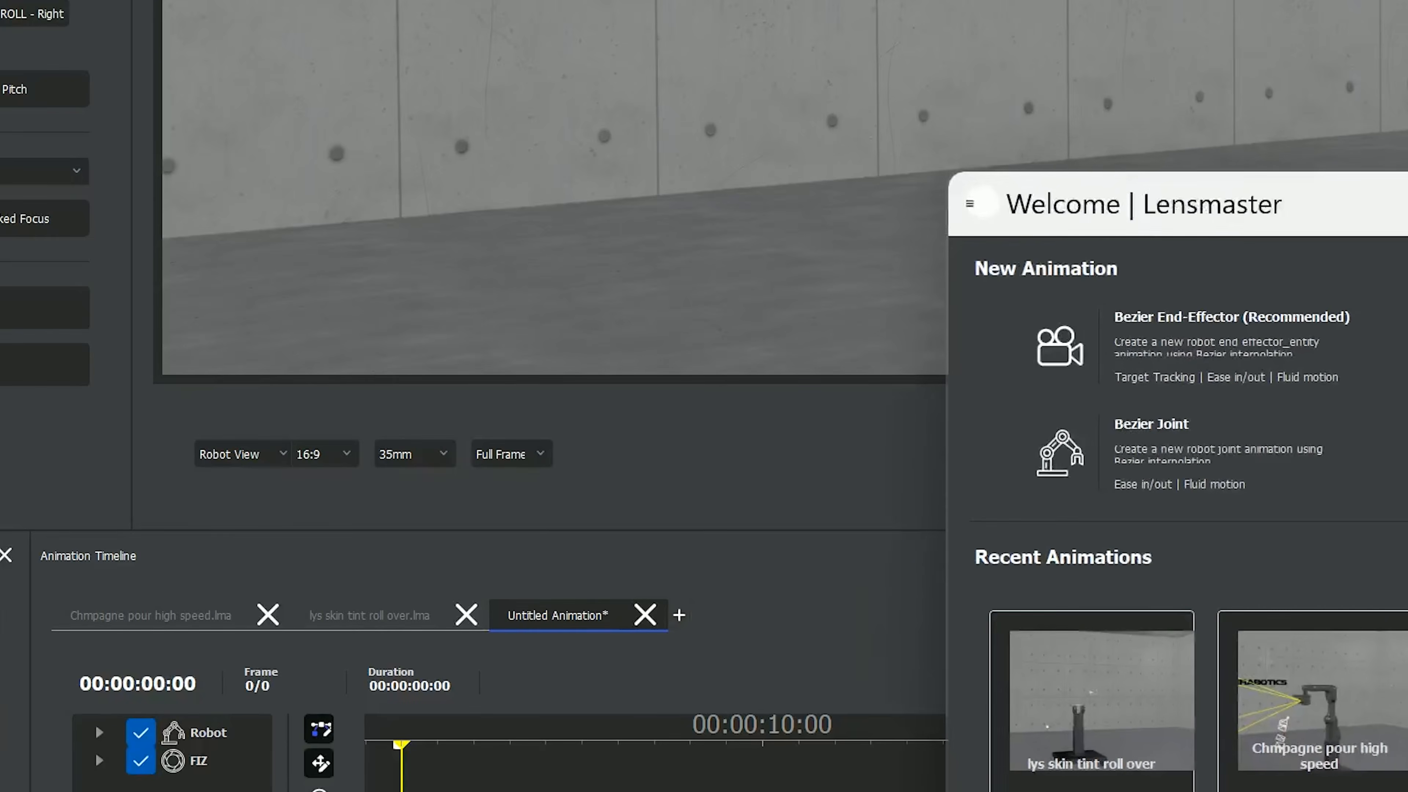
{"action": "left_click", "coordinate": [1194, 345]}
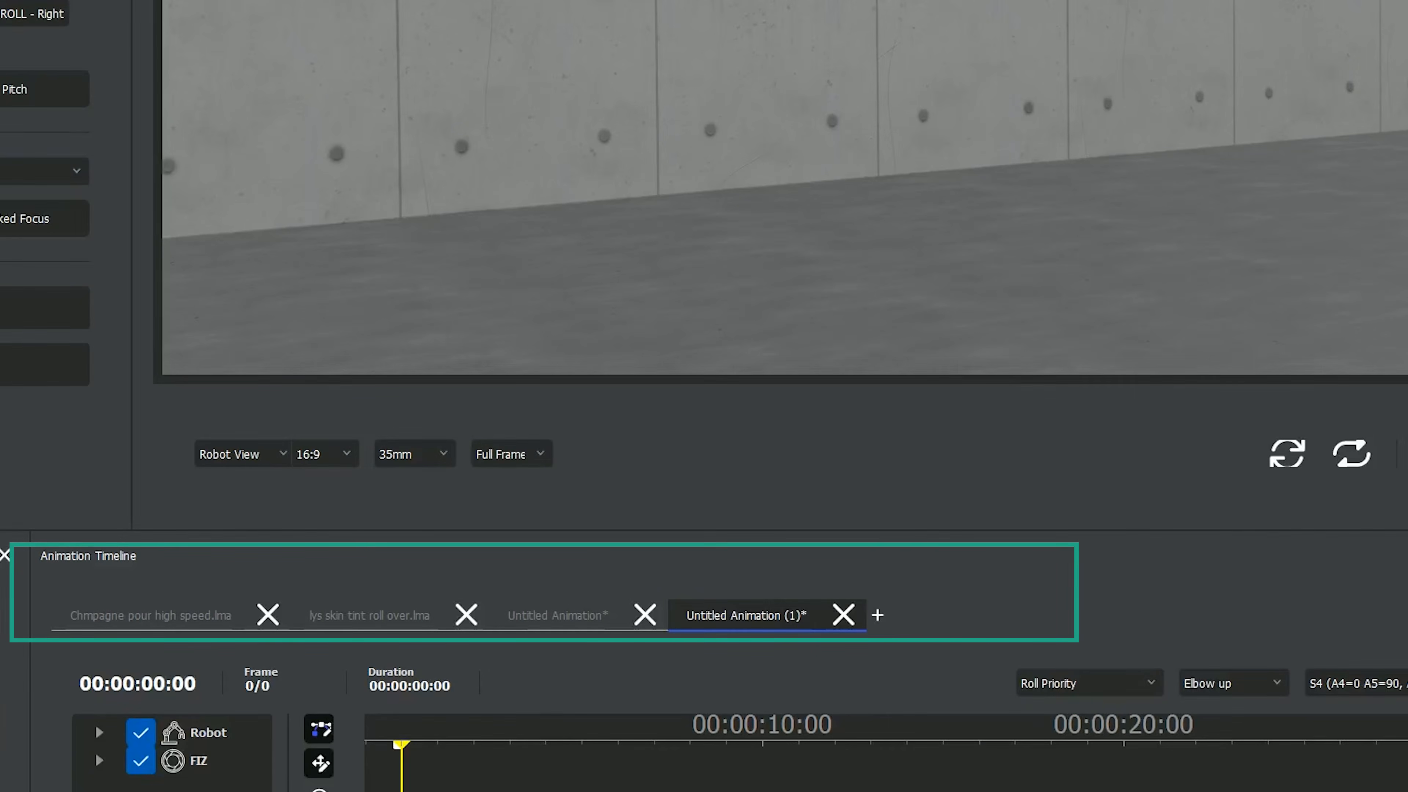
{"action": "left_click", "coordinate": [877, 614]}
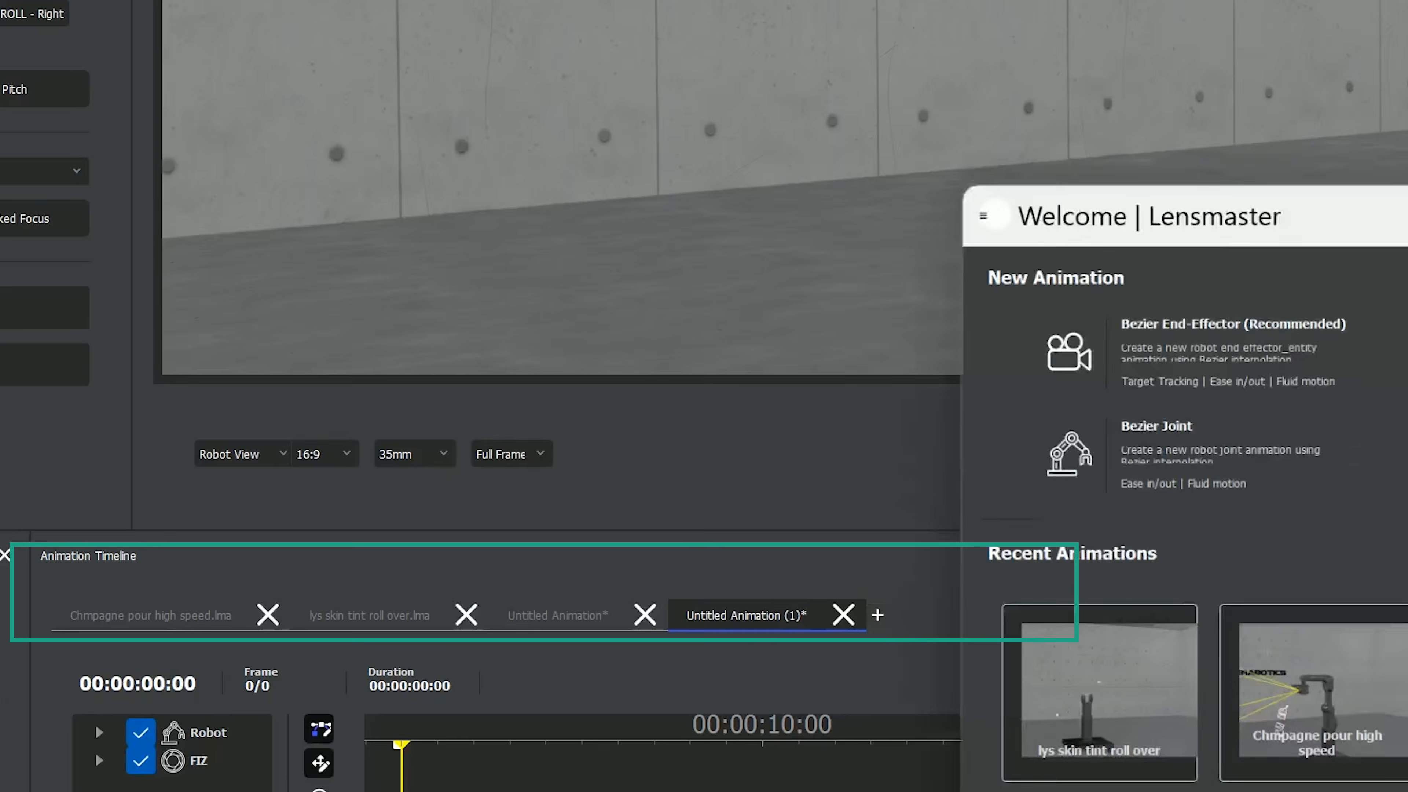
{"action": "left_click", "coordinate": [1194, 345]}
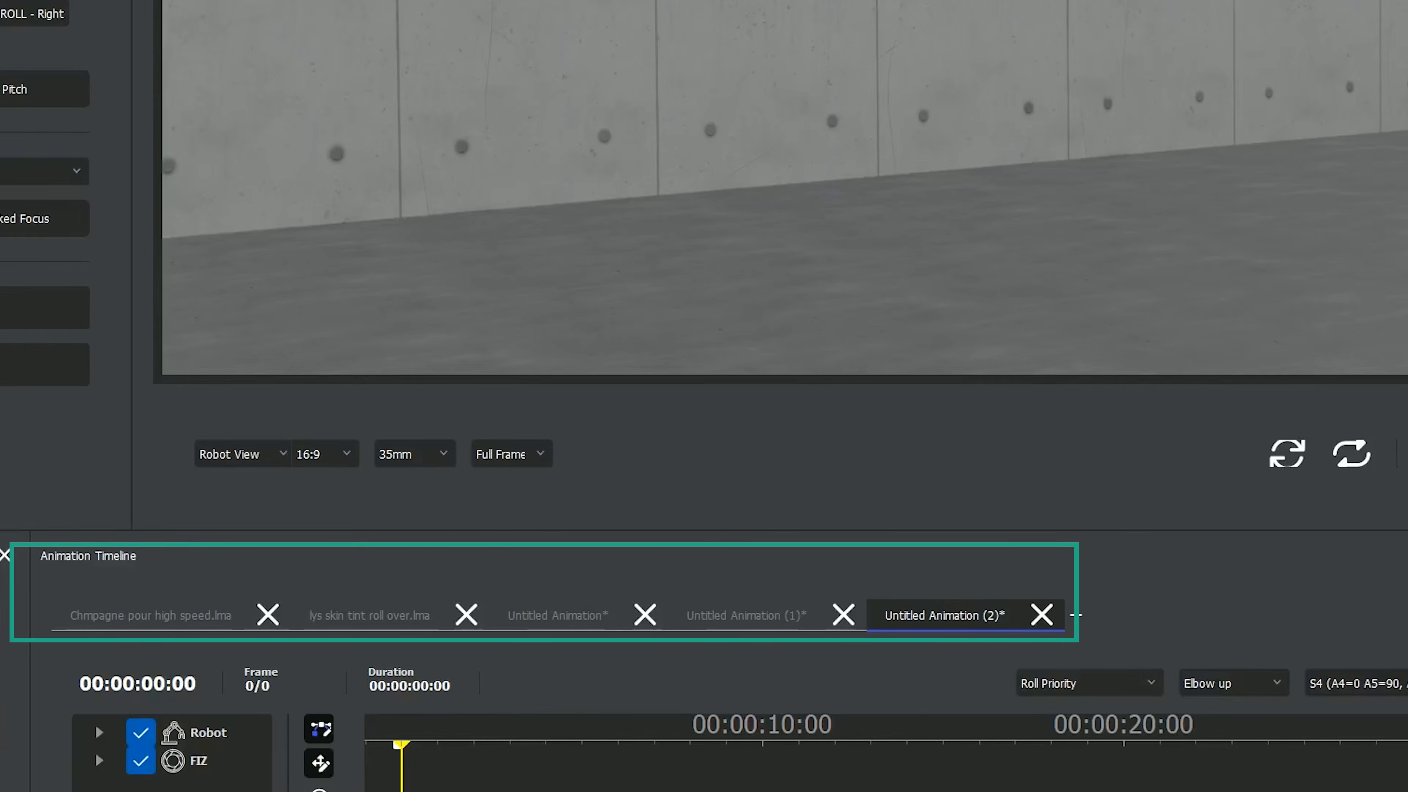
- Save the first untitled animation as Test 3 in the Multiple Timelines folder on the Desktop
{"action": "left_click", "coordinate": [558, 616]}
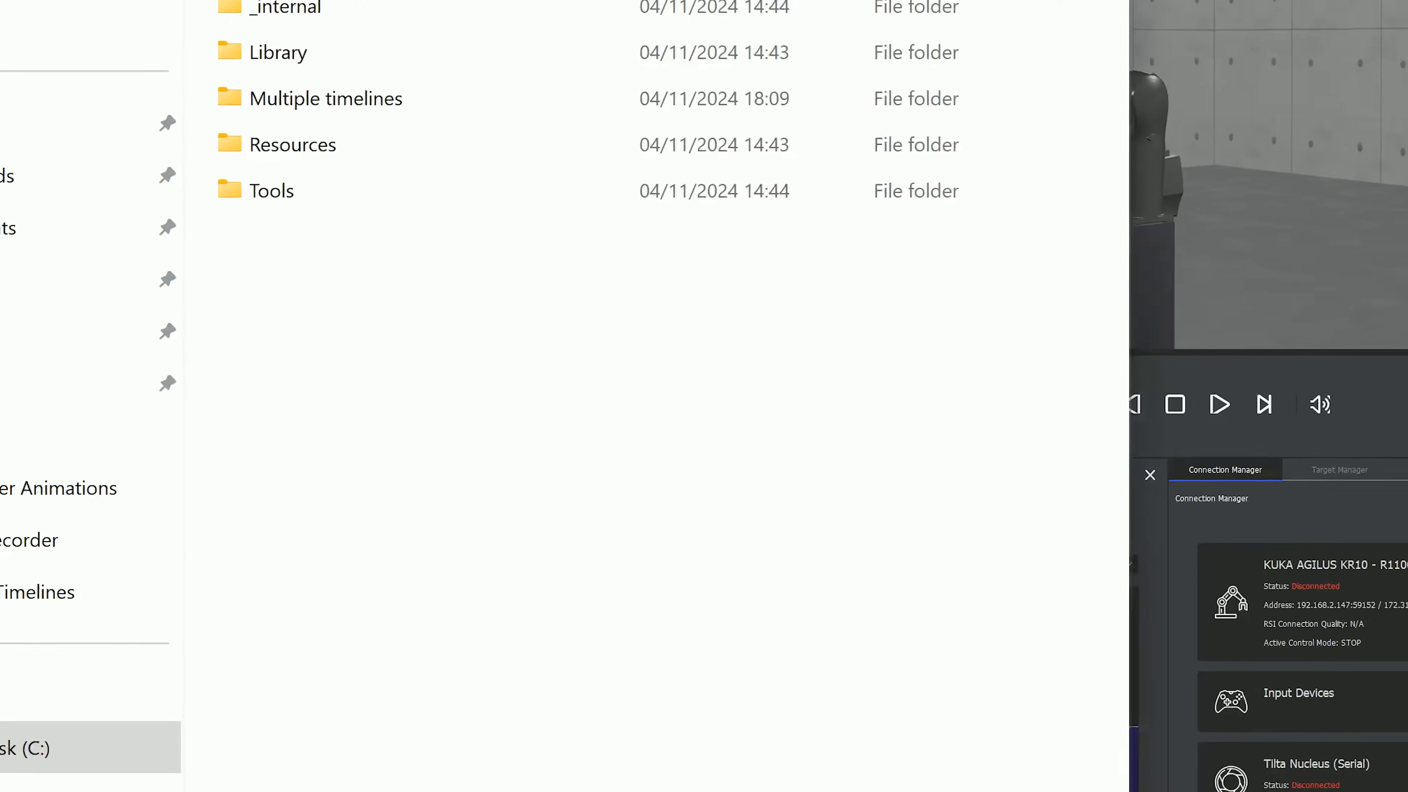
{"action": "type", "text": "Test 3"}
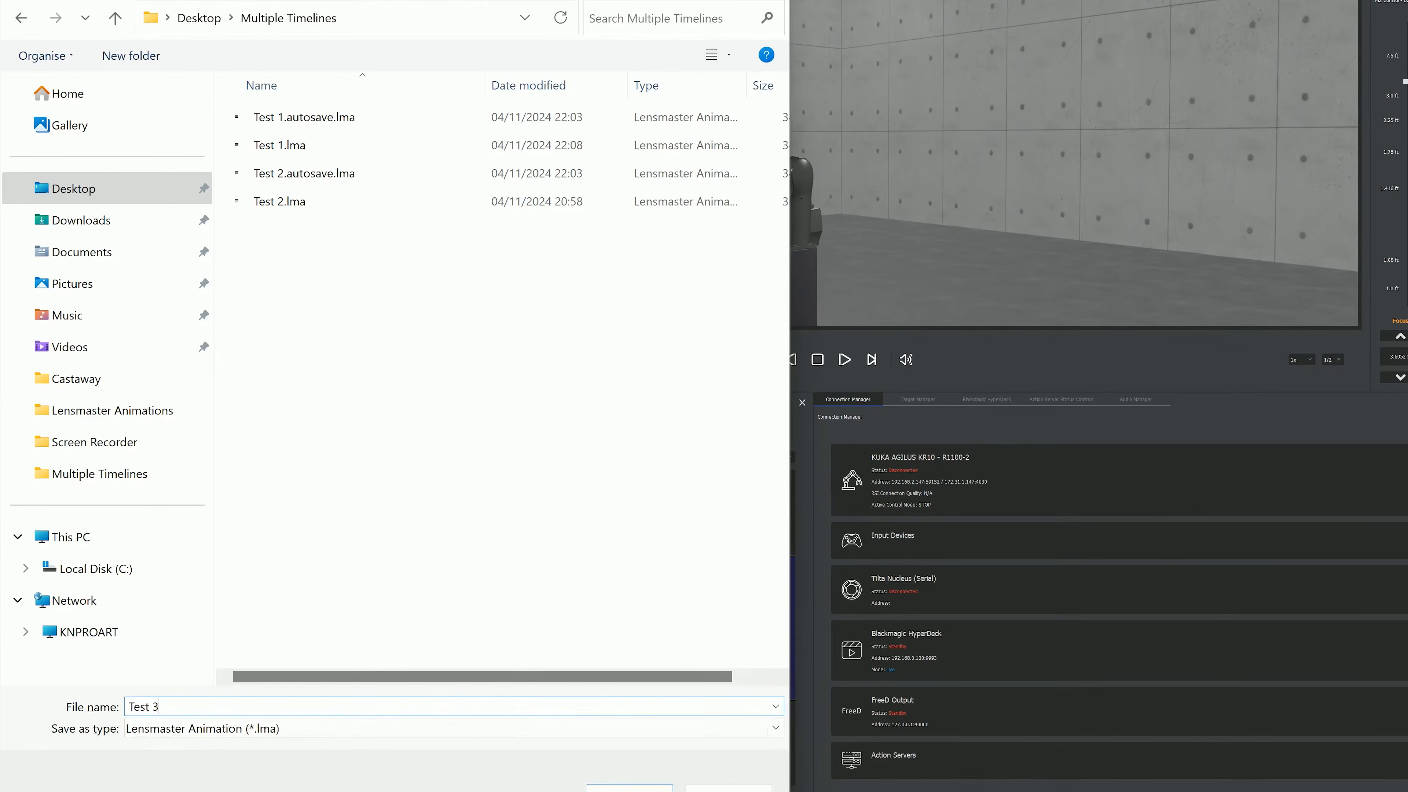
{"action": "key", "text": "Return"}
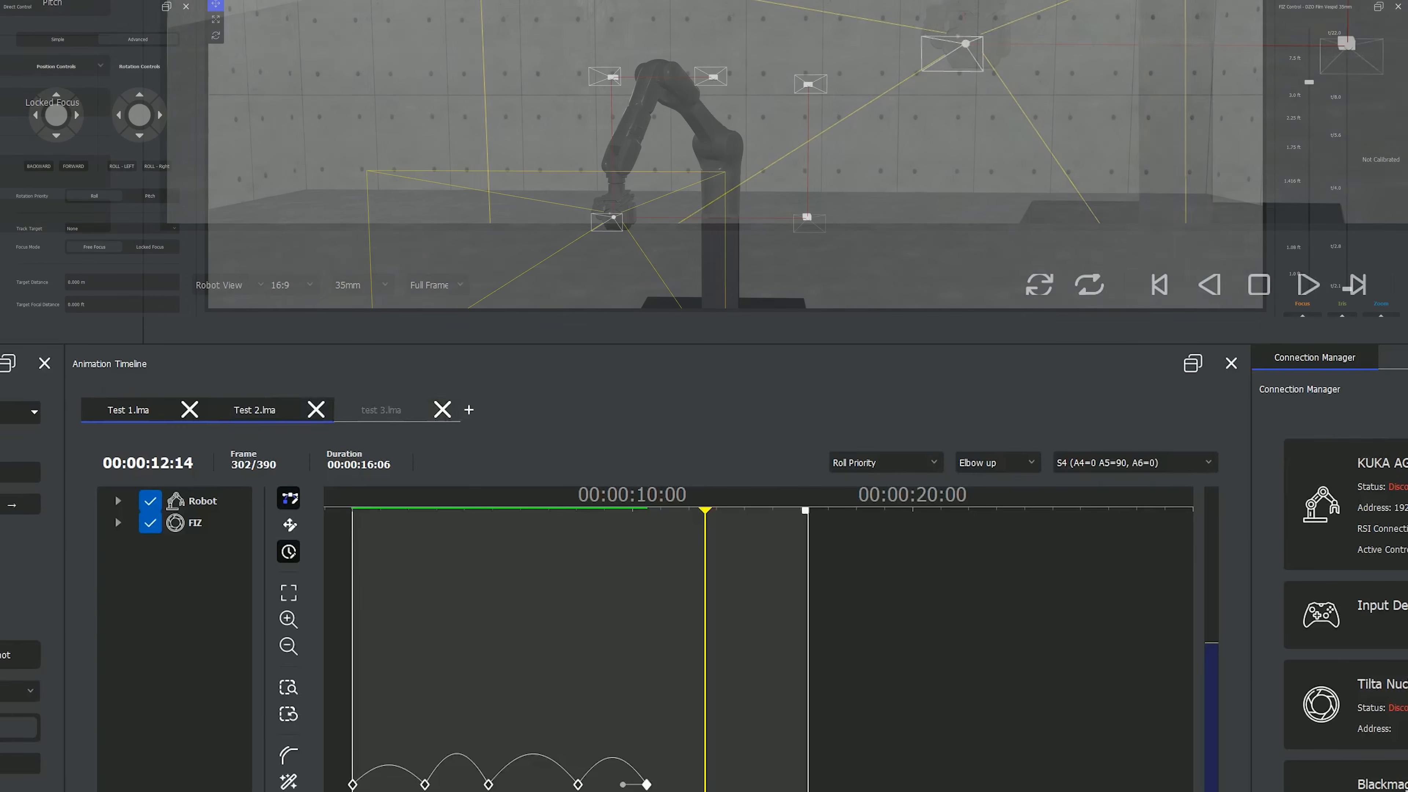
- Compare the Test 2 and test 3 timelines and play back the Test 2 animation
{"action": "left_click", "coordinate": [255, 410]}
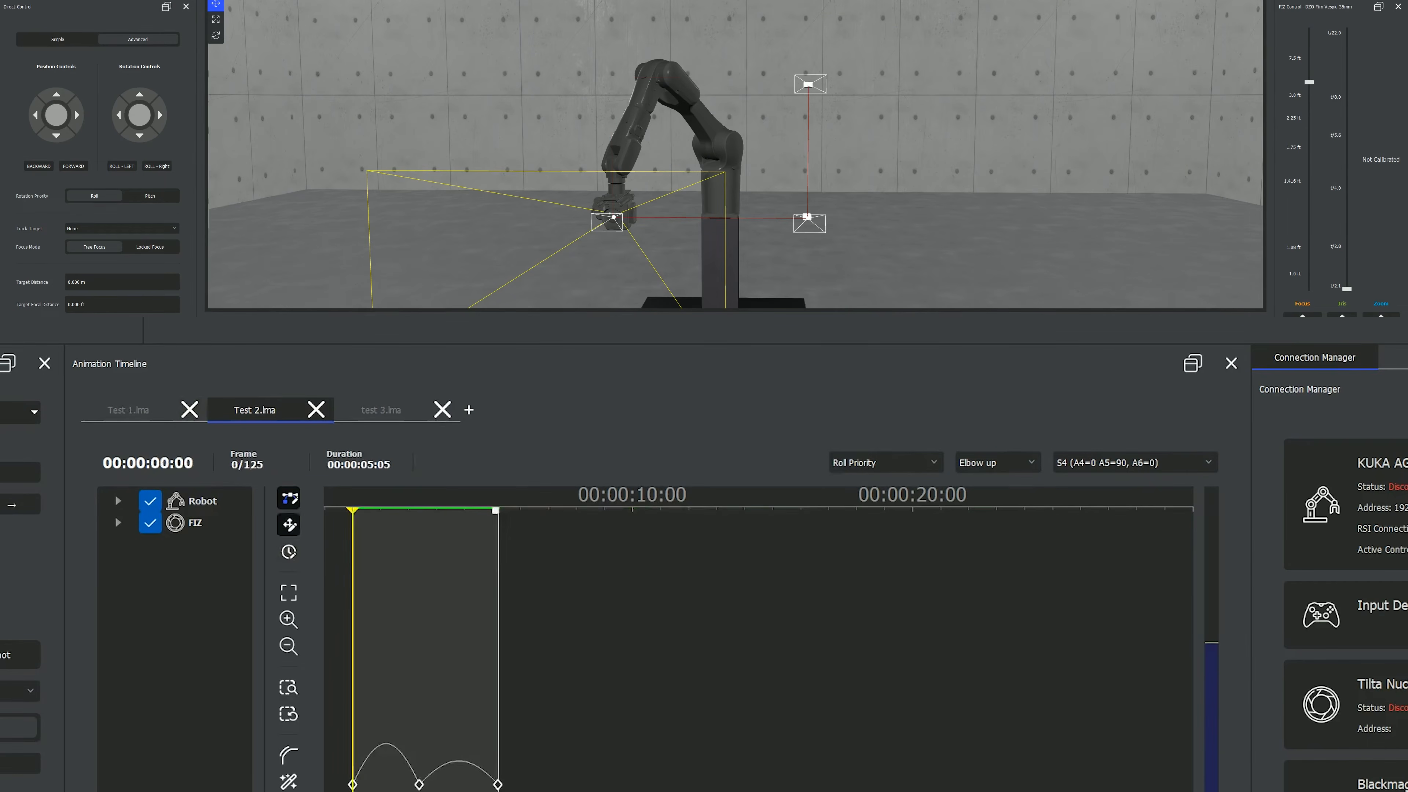
{"action": "left_click", "coordinate": [381, 410]}
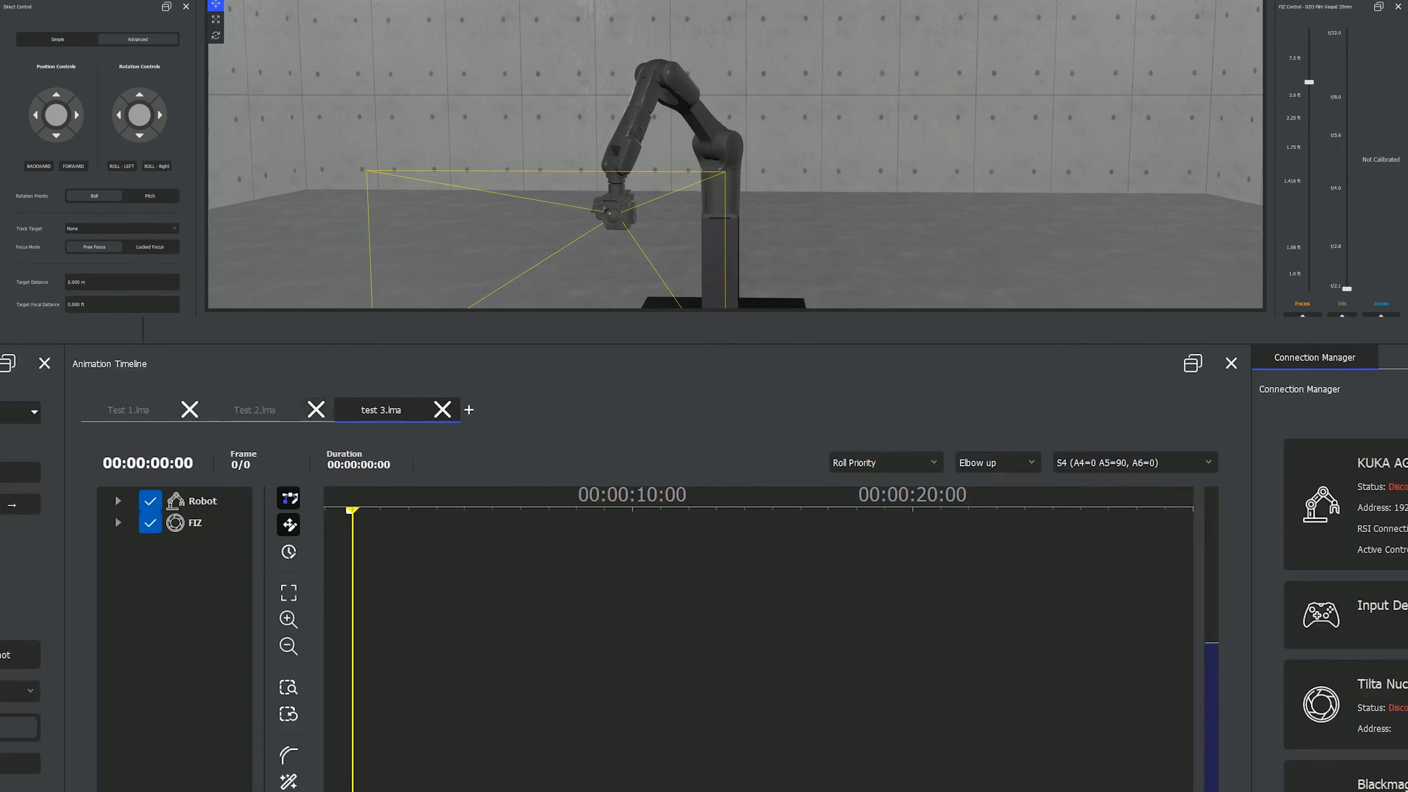
{"action": "left_click", "coordinate": [254, 410]}
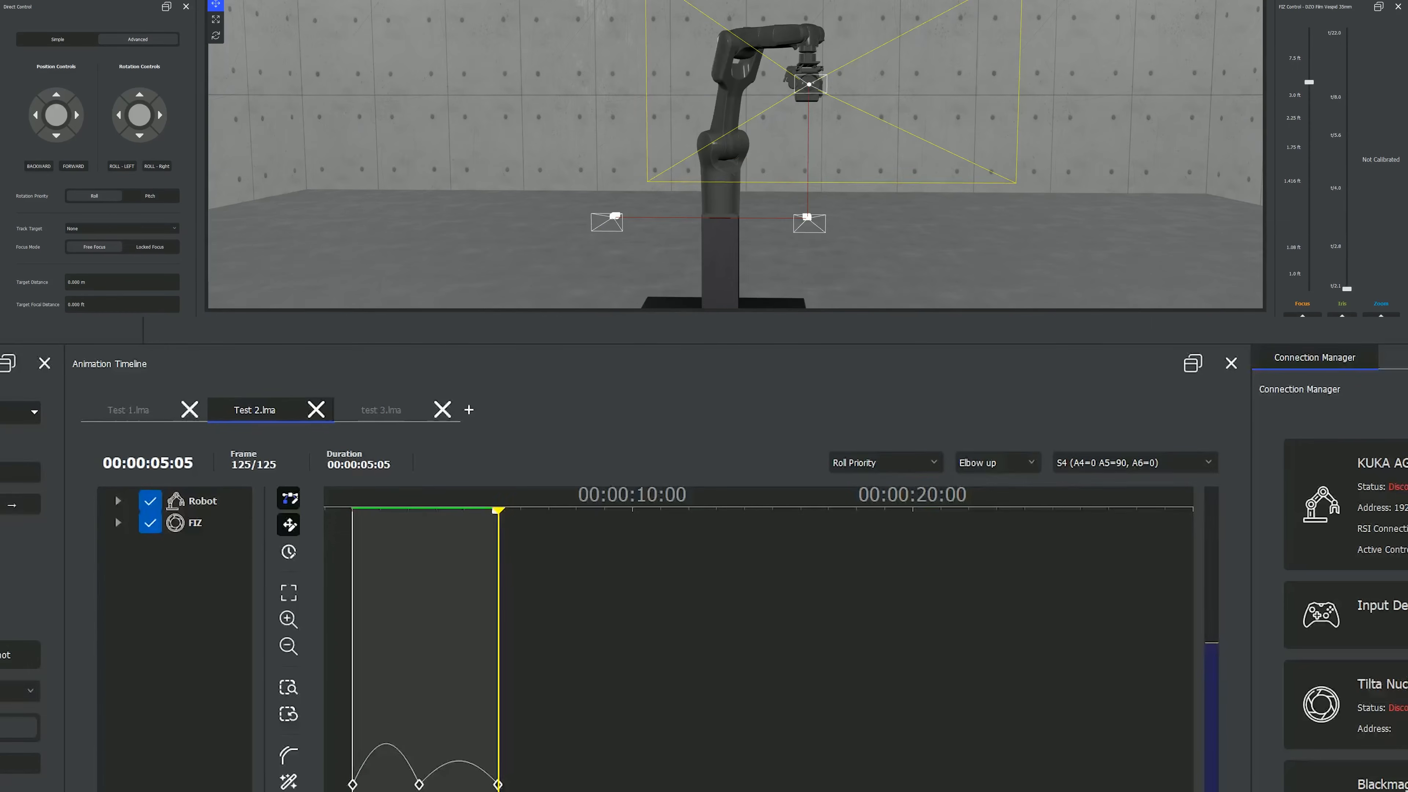
{"action": "key", "text": "space"}
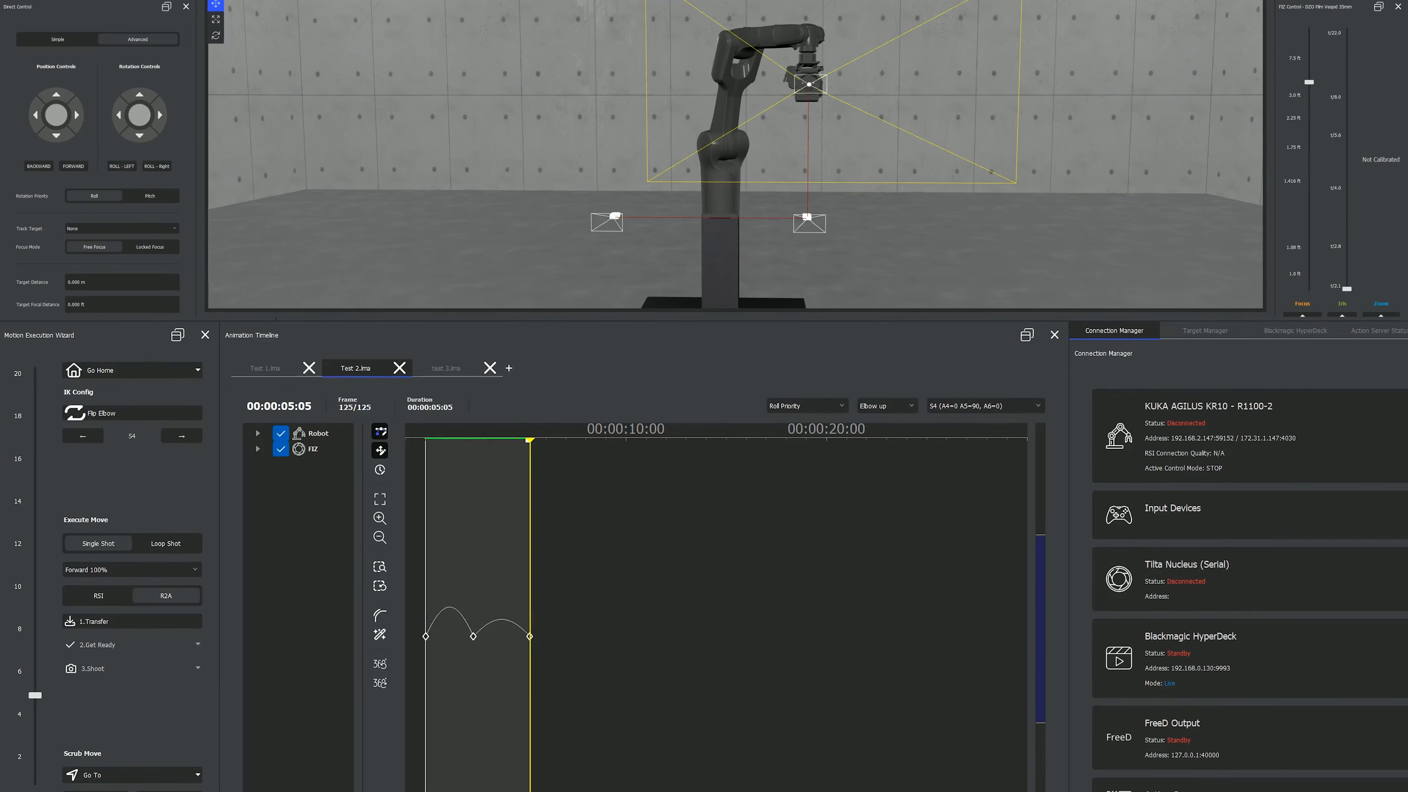
- Paste the copied Test 2 keyframes into the empty test 3 timeline and play back the move
{"action": "left_click", "coordinate": [445, 369]}
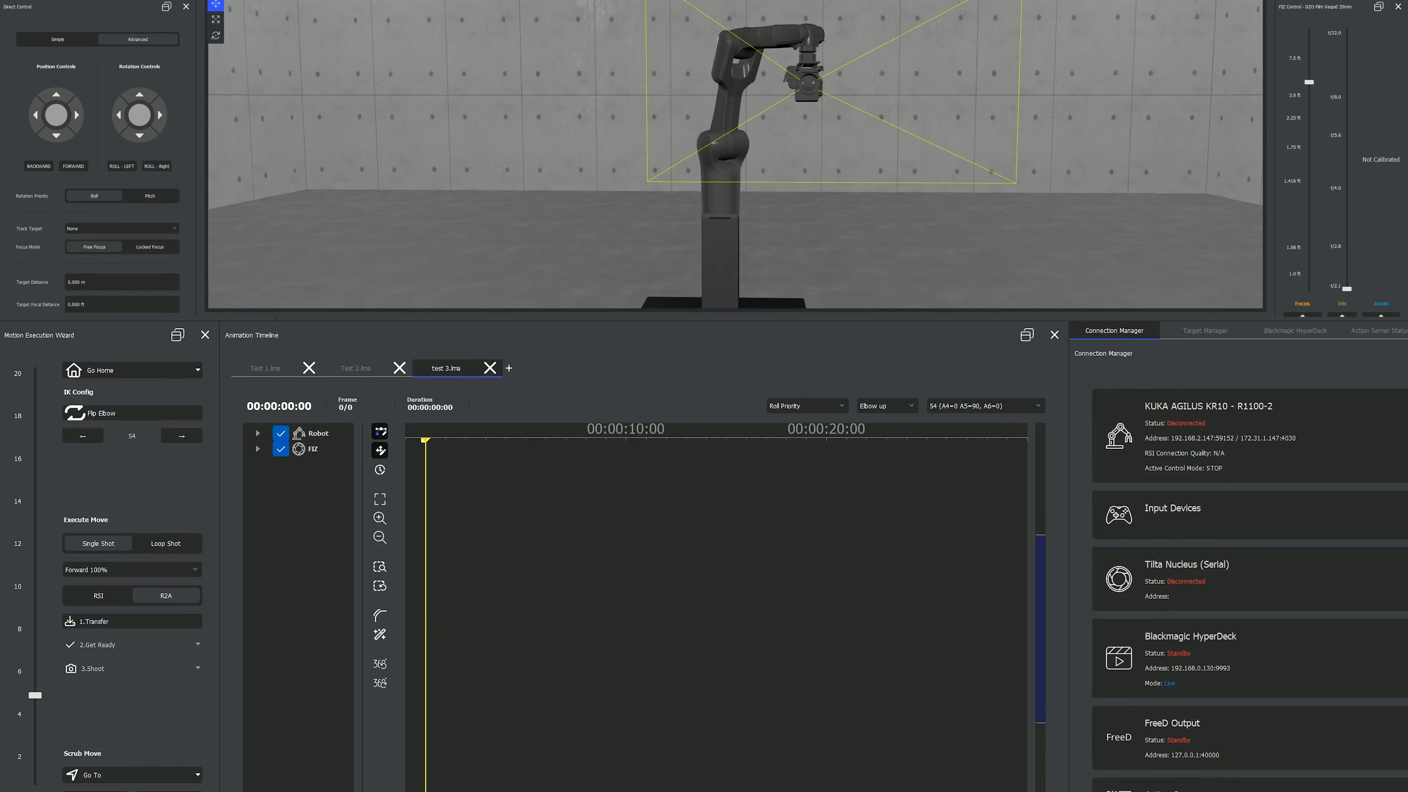
{"action": "key", "text": "ctrl+v"}
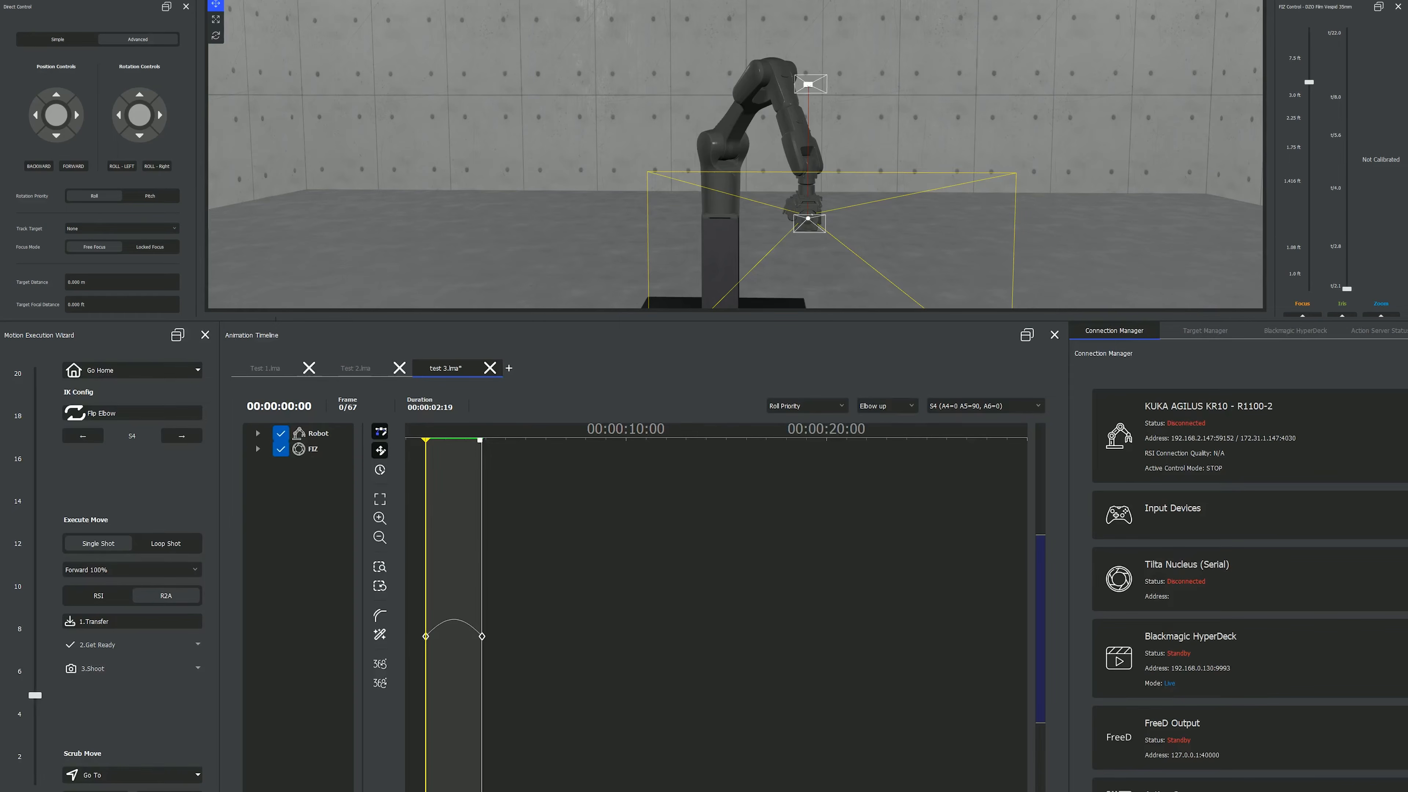
{"action": "key", "text": "space"}
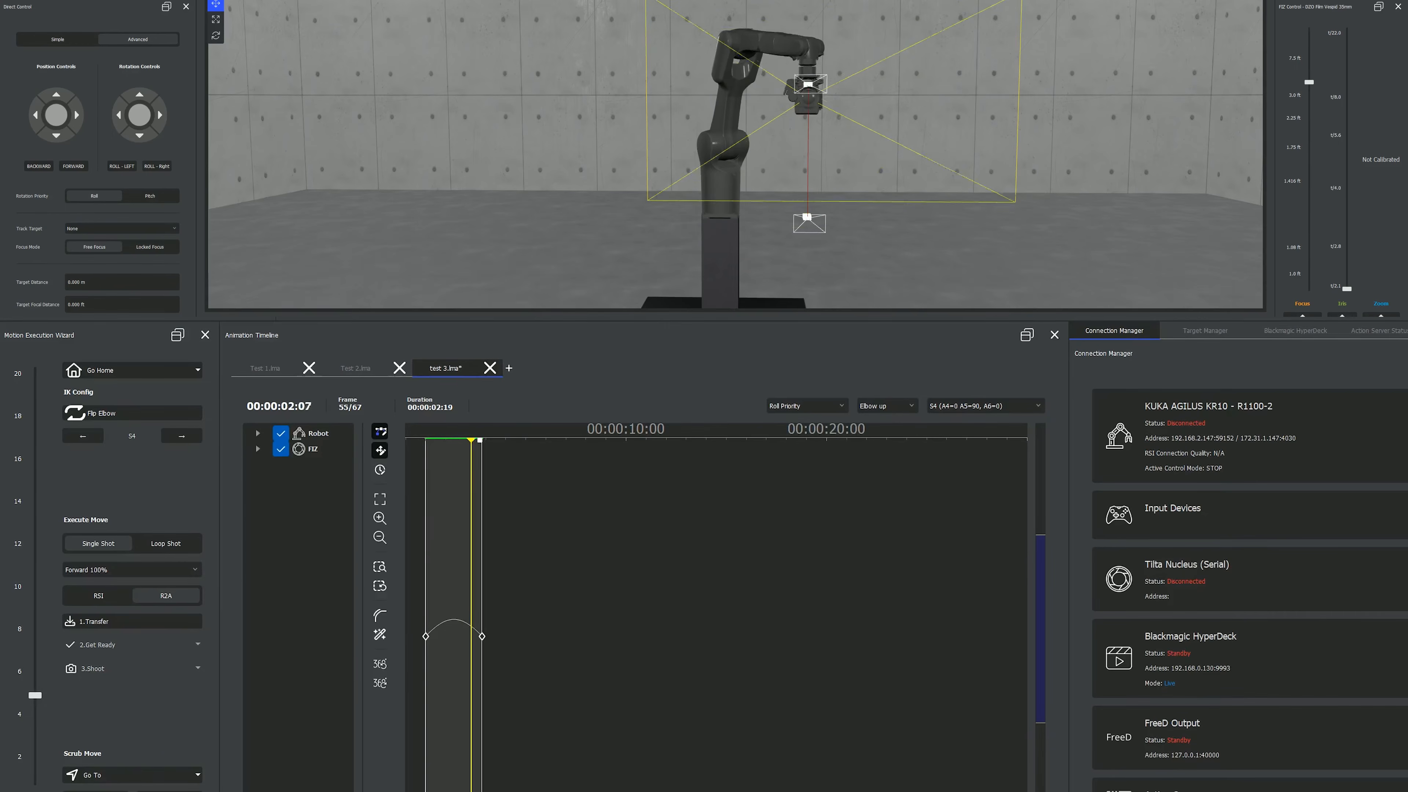
- Play back the Test 2 animation and view the test 3 and untitled animation timelines
{"action": "left_click", "coordinate": [357, 368]}
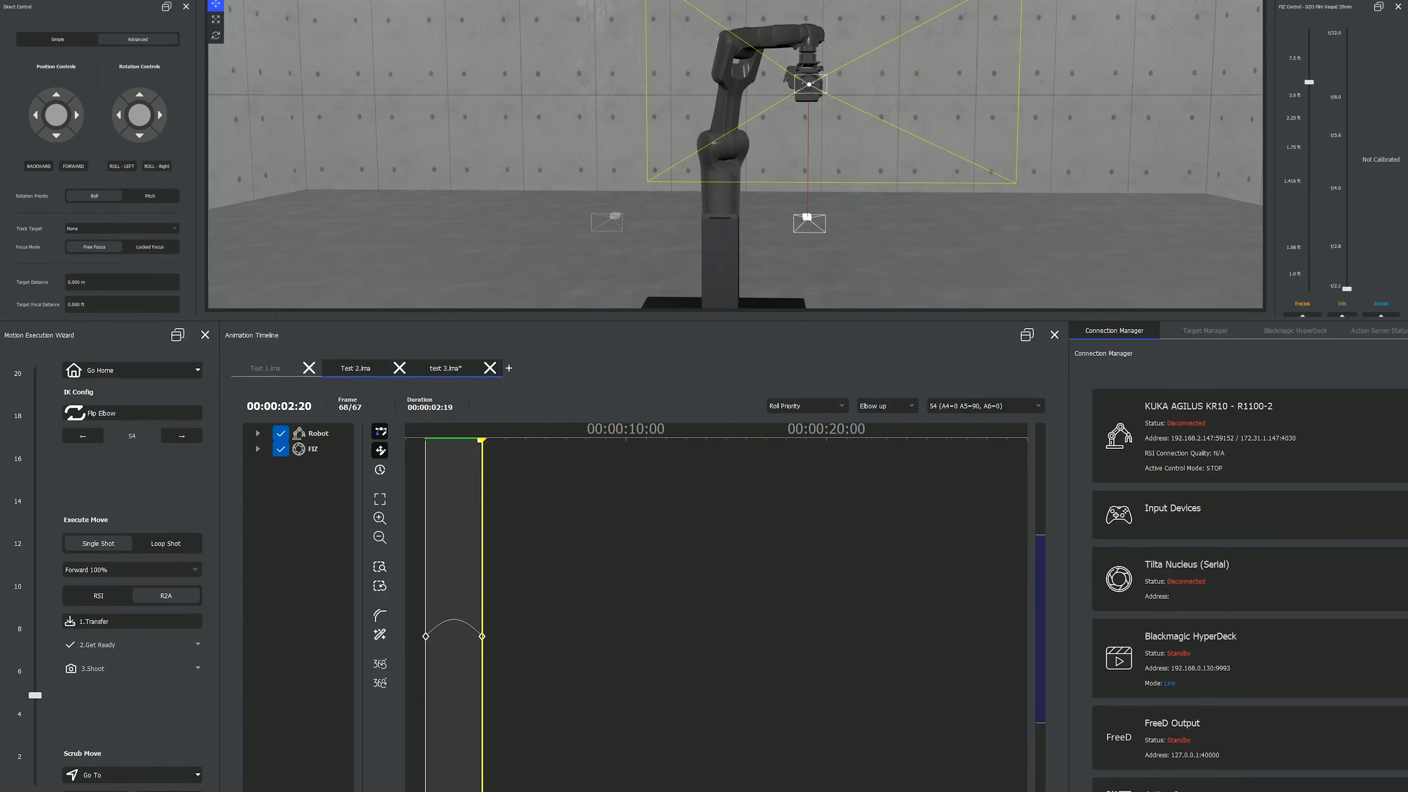
{"action": "key", "text": "space"}
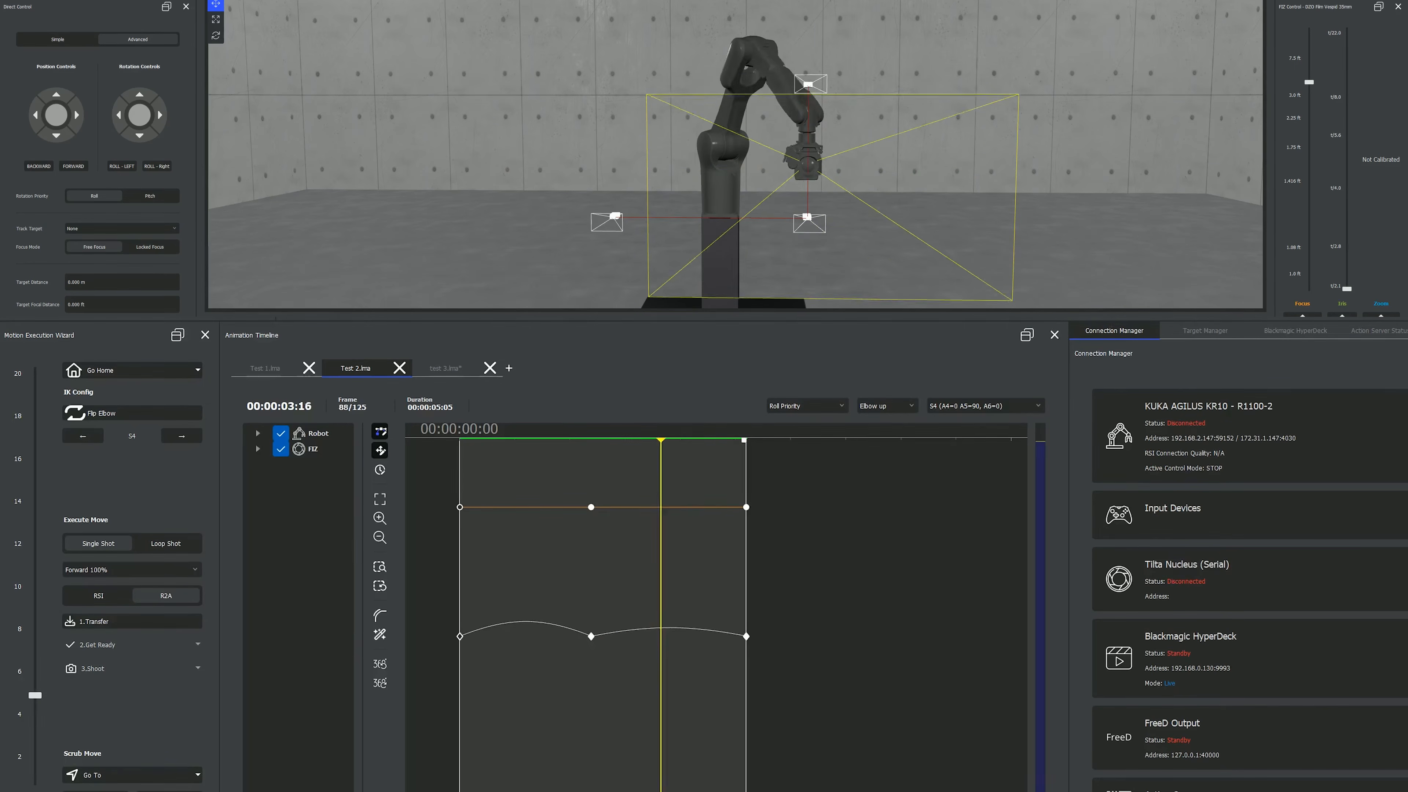
{"action": "left_click", "coordinate": [445, 368]}
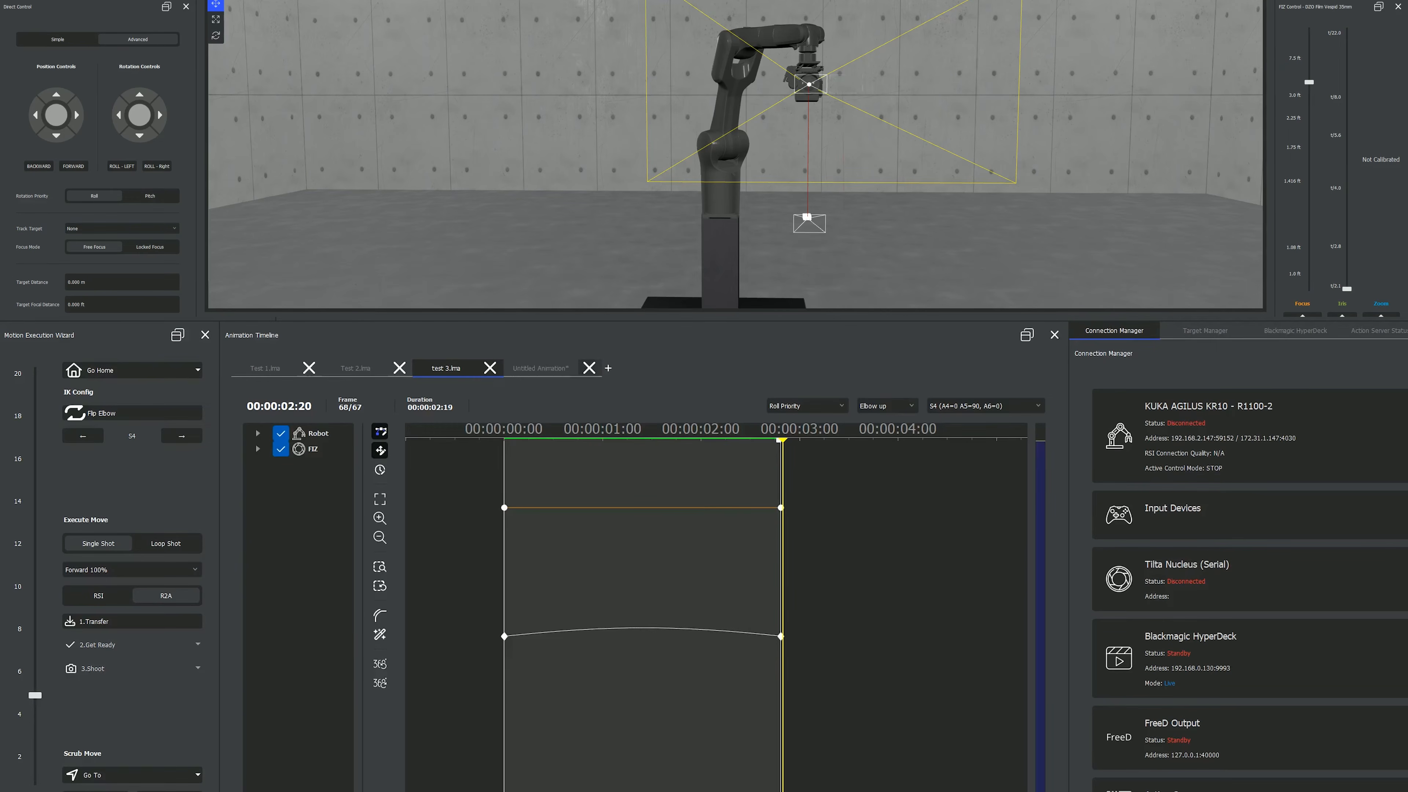
{"action": "left_click", "coordinate": [541, 368], "text": "ctrl"}
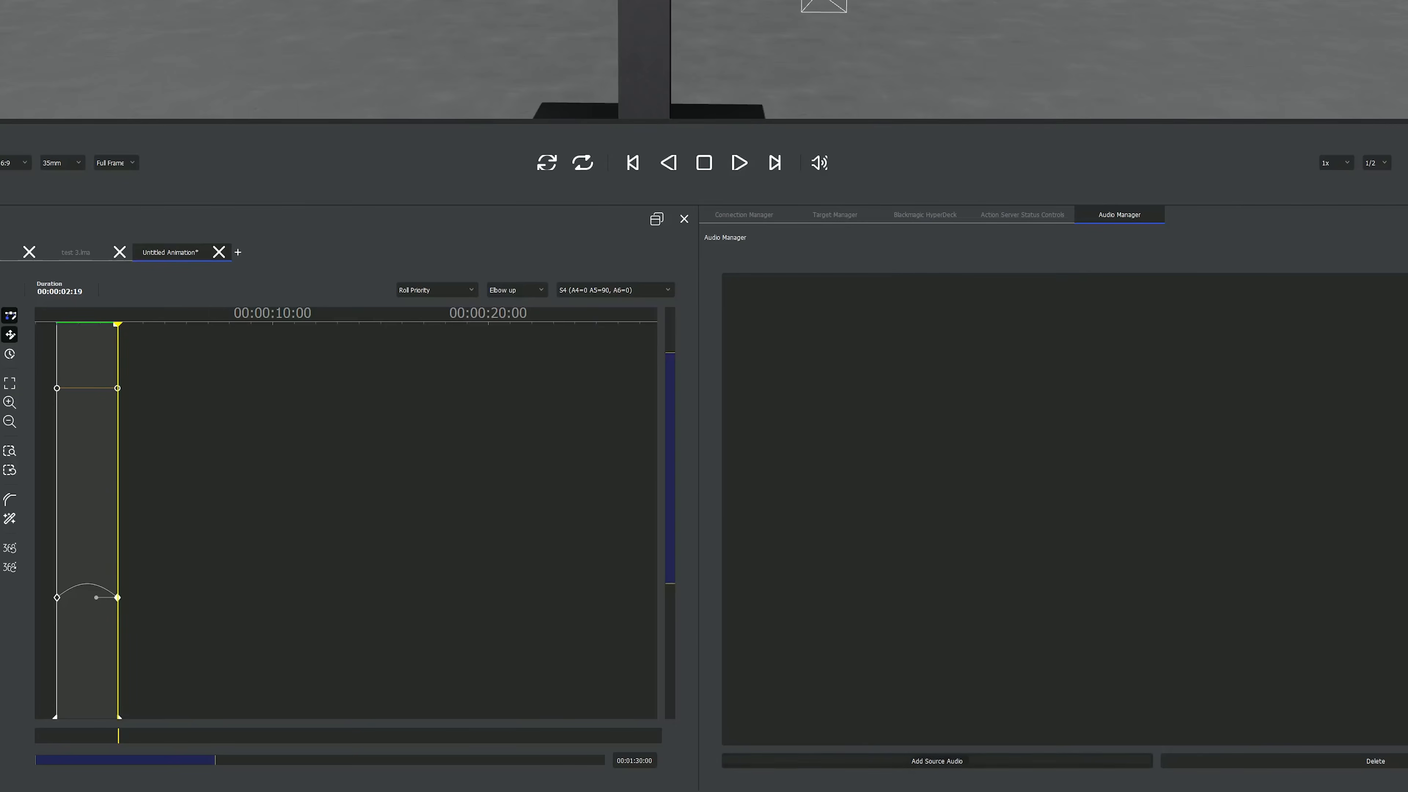
- Add DNA.mp3 and both Mical Teja DNA intro MP3s as source audio, and assign DNA.mp3 to the test 3 timeline
{"action": "left_click", "coordinate": [937, 761]}
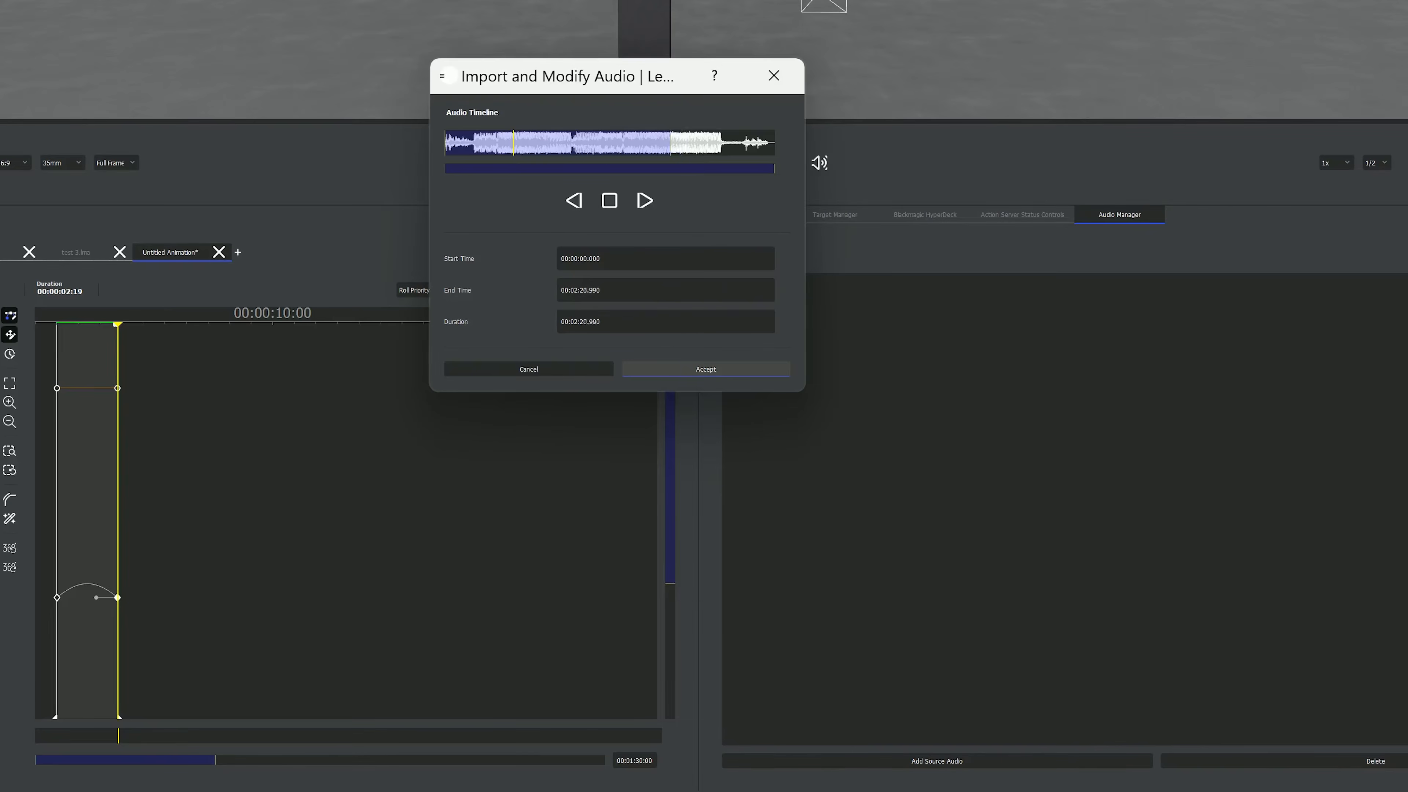
{"action": "left_click_drag", "start_coordinate": [669, 143], "coordinate": [586, 143]}
{"action": "left_click", "coordinate": [705, 369]}
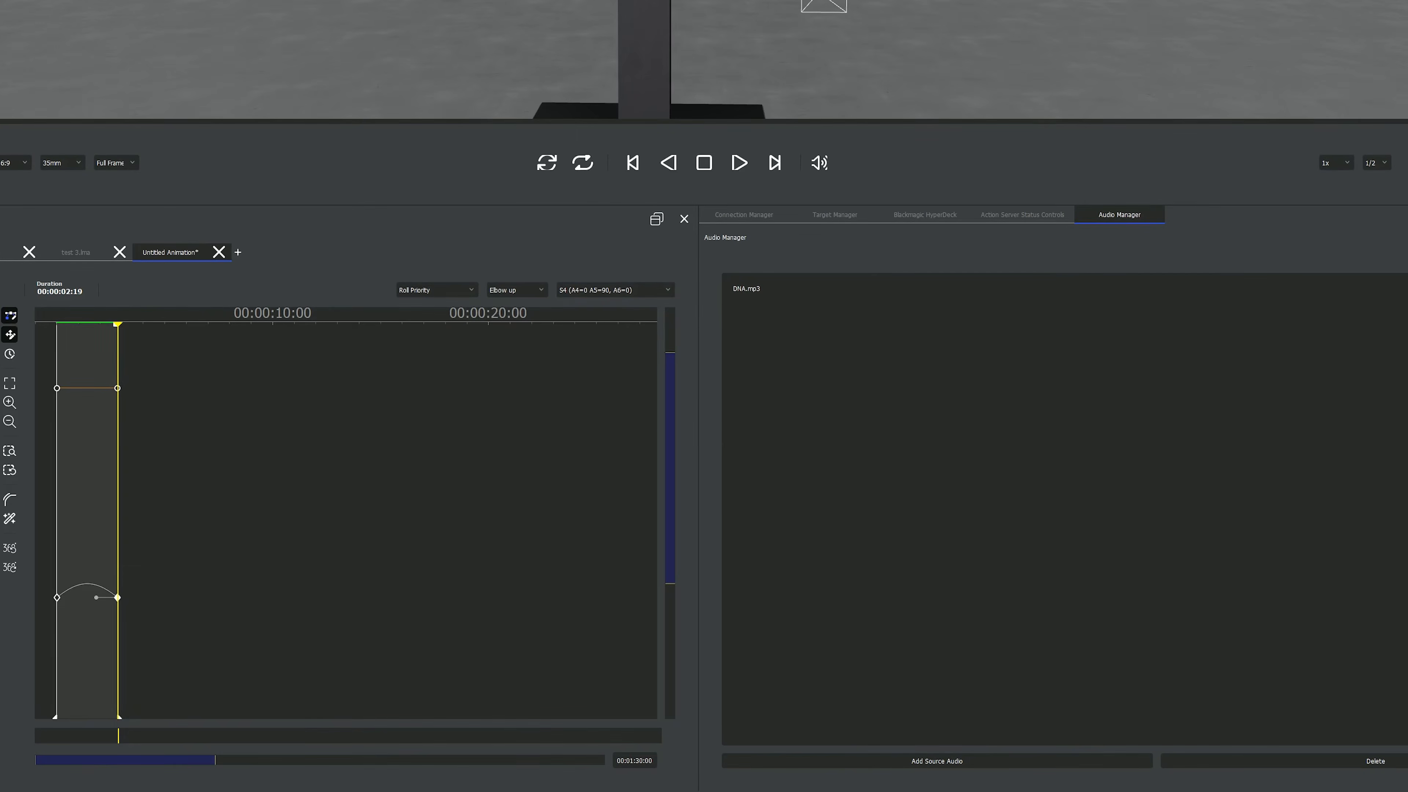
{"action": "left_click", "coordinate": [937, 761]}
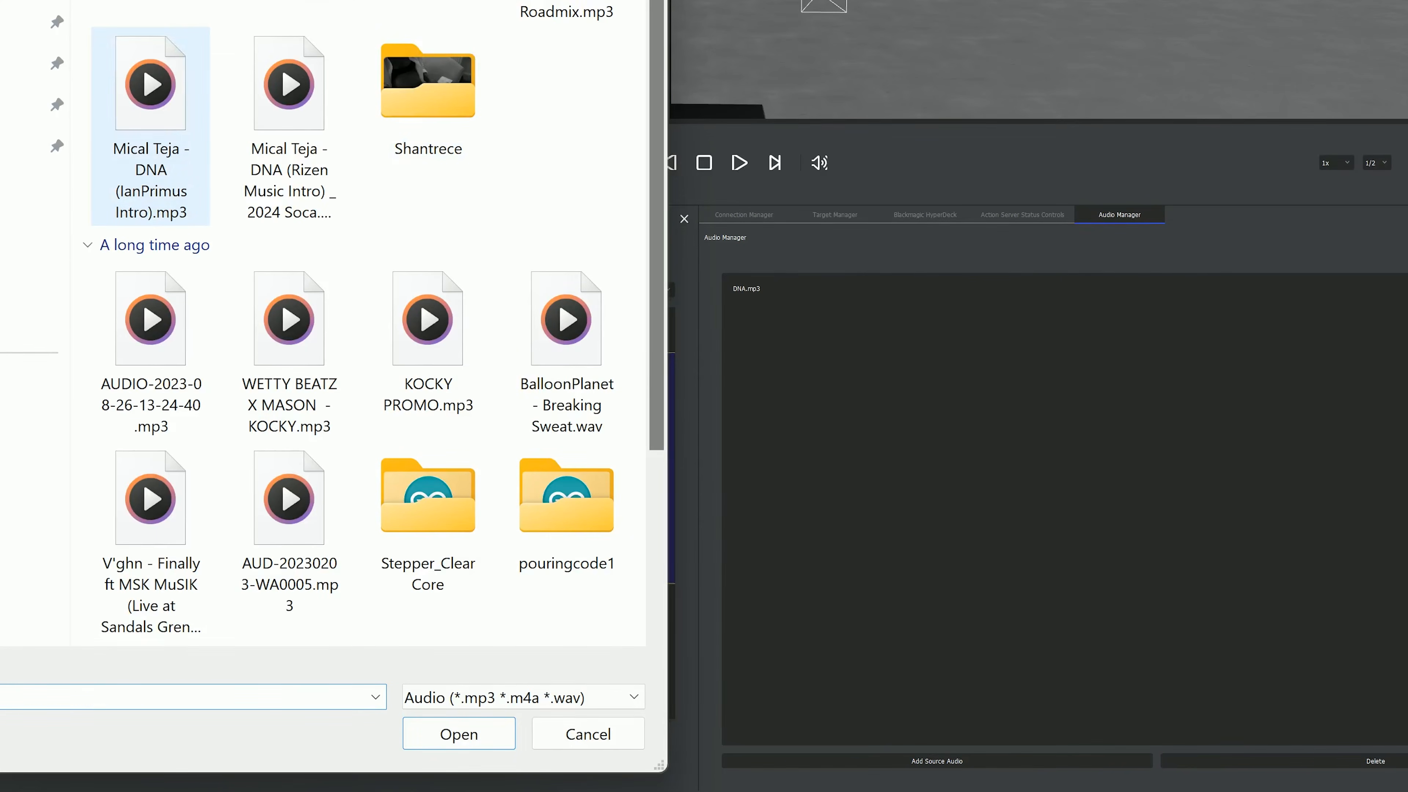
{"action": "double_click", "coordinate": [150, 126]}
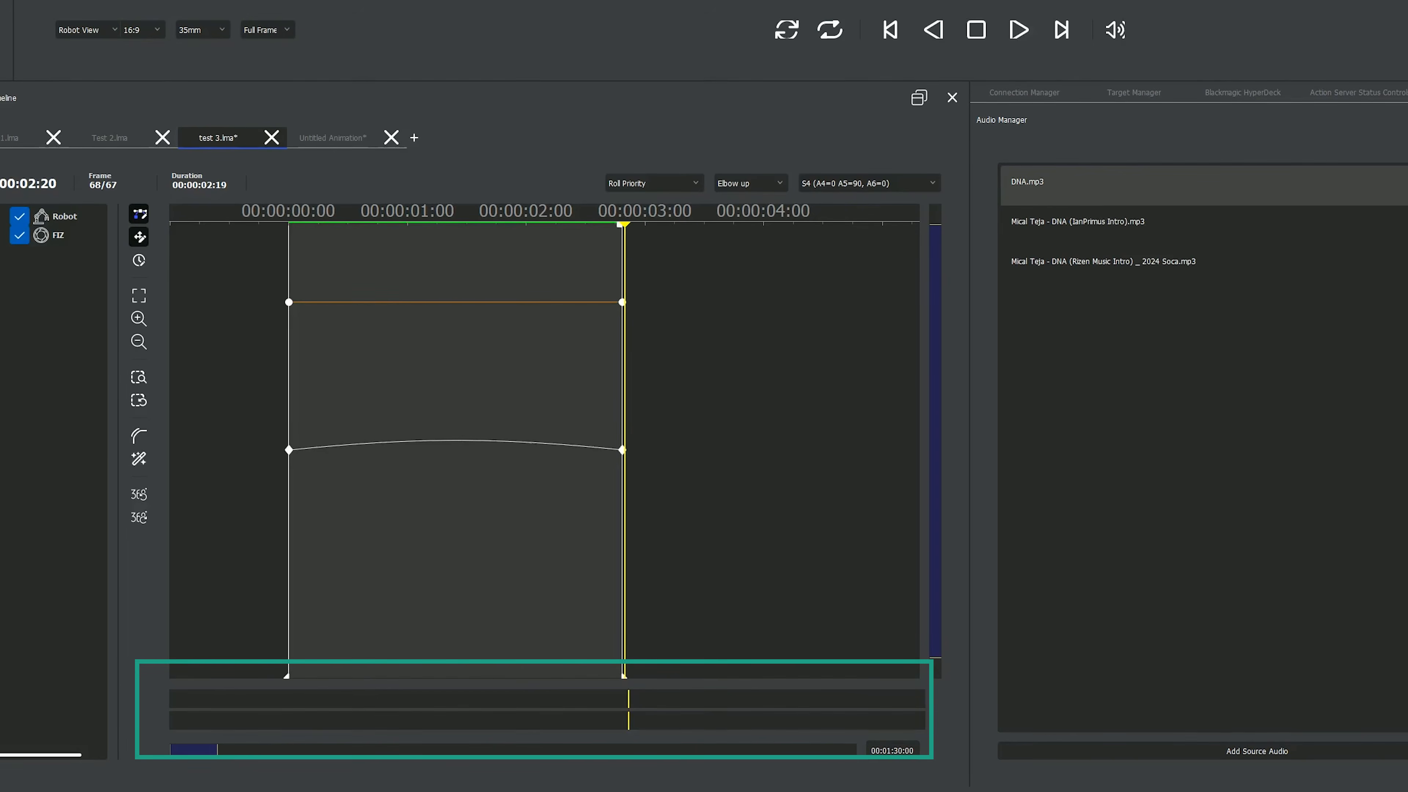
{"action": "double_click", "coordinate": [1027, 182]}
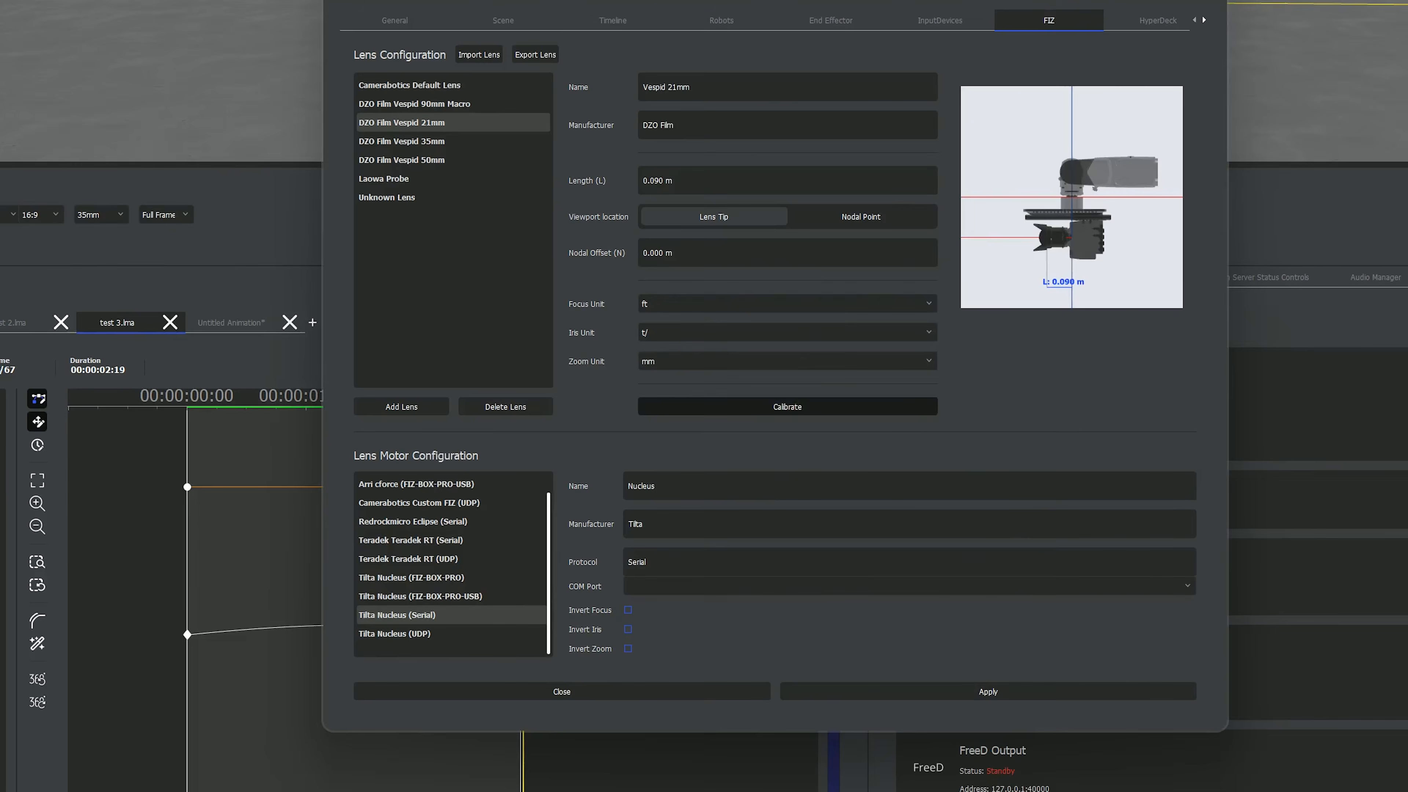
- Set the focus calibration mode of the DZO Film Vespid 21mm lens to Curve Fit (Beta)
{"action": "left_click", "coordinate": [788, 407]}
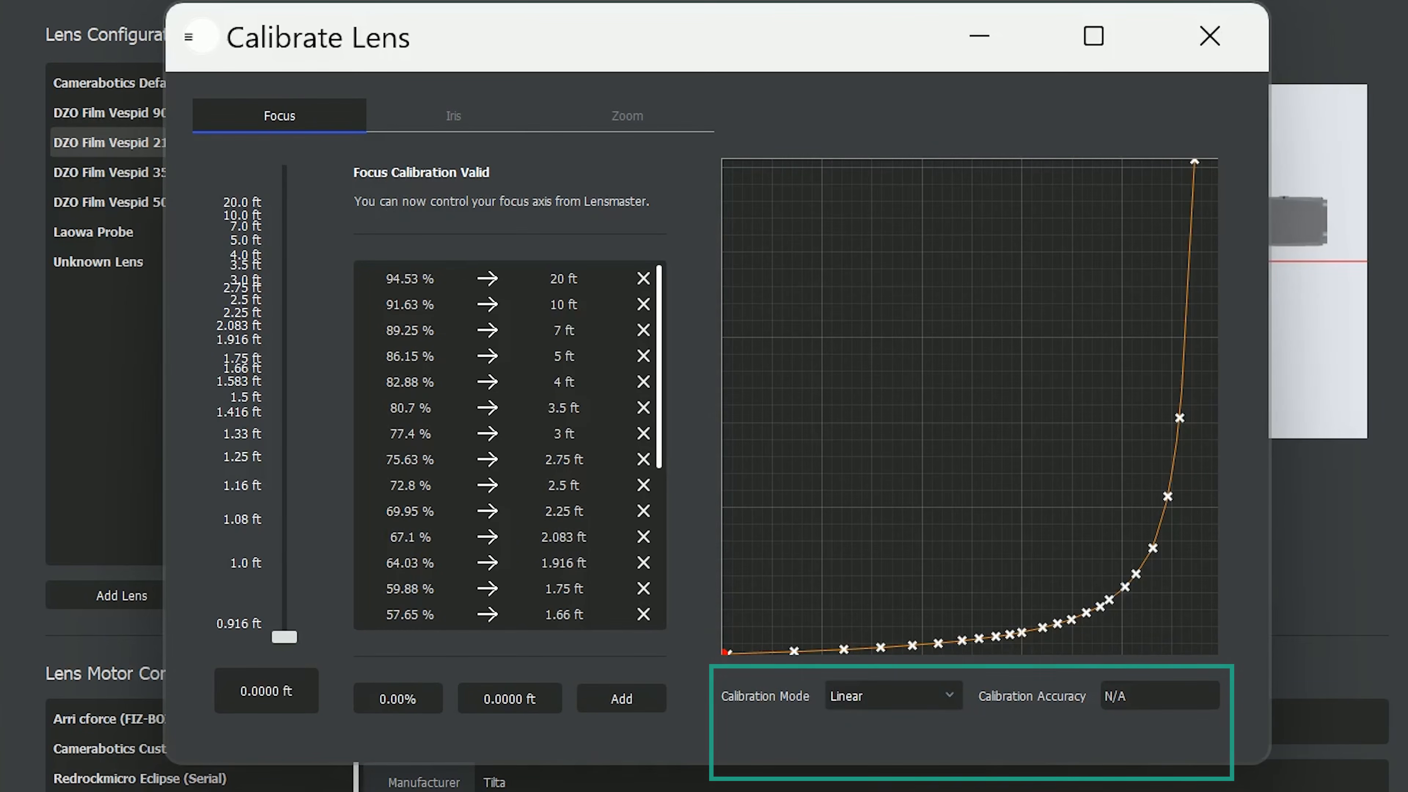
{"action": "left_click", "coordinate": [893, 696]}
{"action": "left_click", "coordinate": [881, 731]}
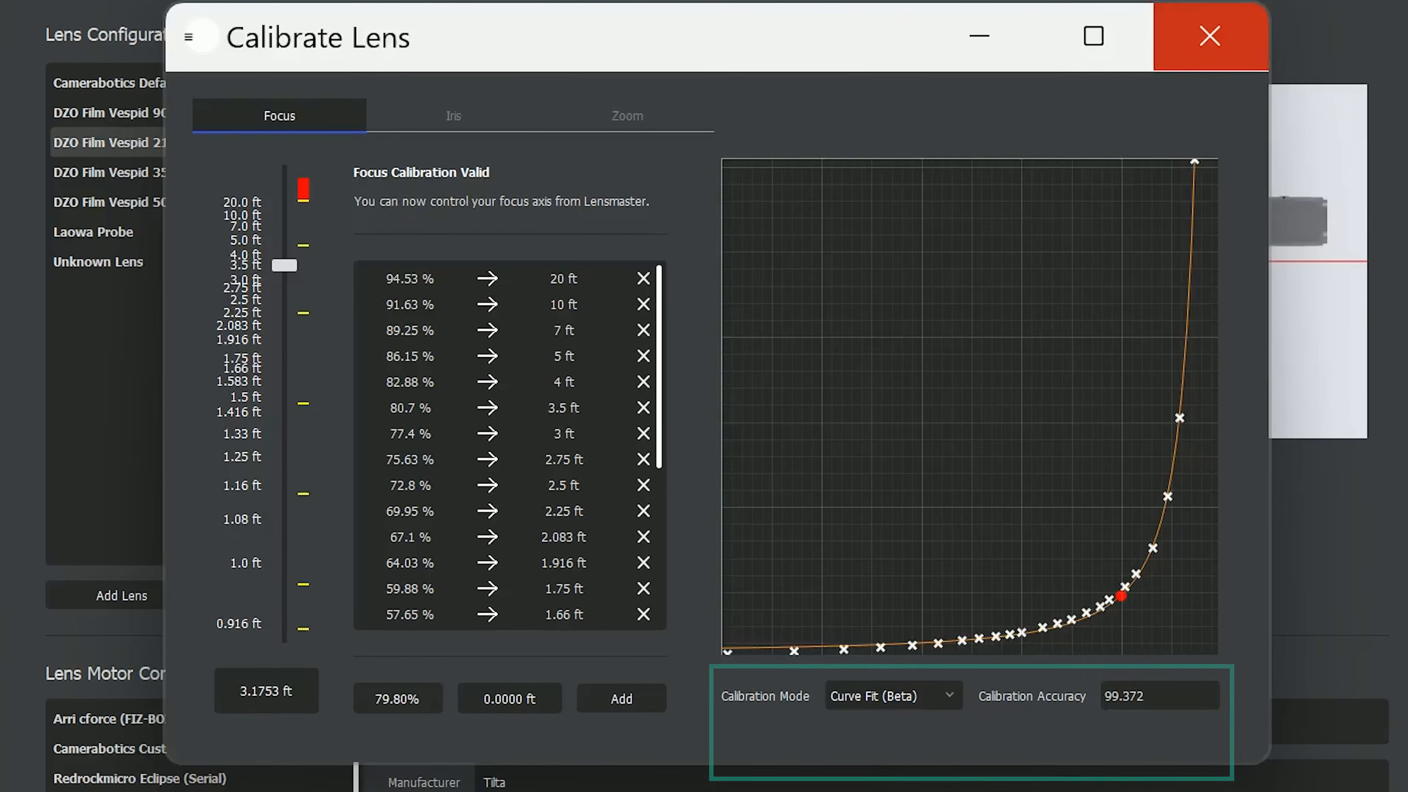
{"action": "left_click", "coordinate": [1210, 36]}
- Set the focus calibration mode of the DZO Film Vespid 35mm lens to Curve Fit (Beta)
{"action": "left_click", "coordinate": [204, 172]}
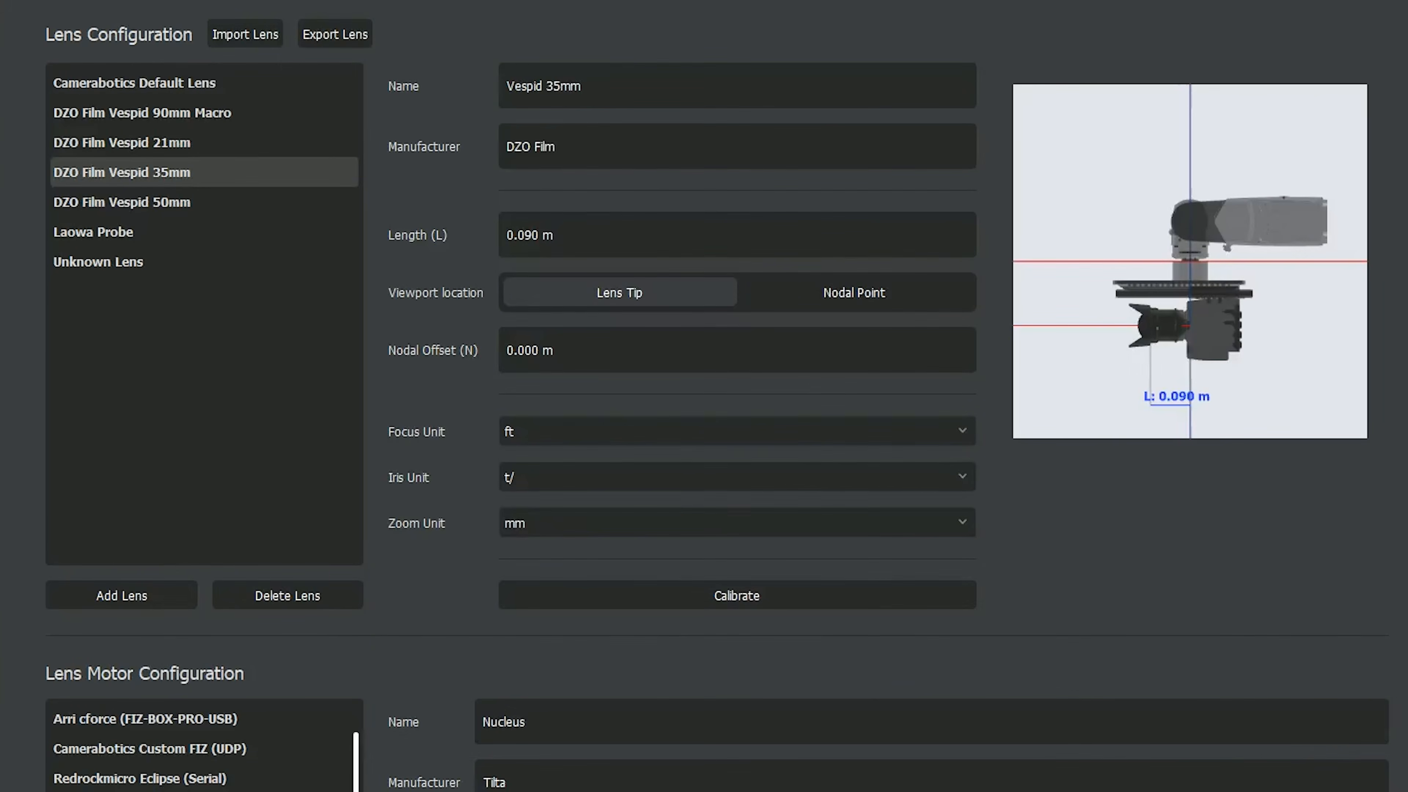
{"action": "left_click", "coordinate": [737, 595]}
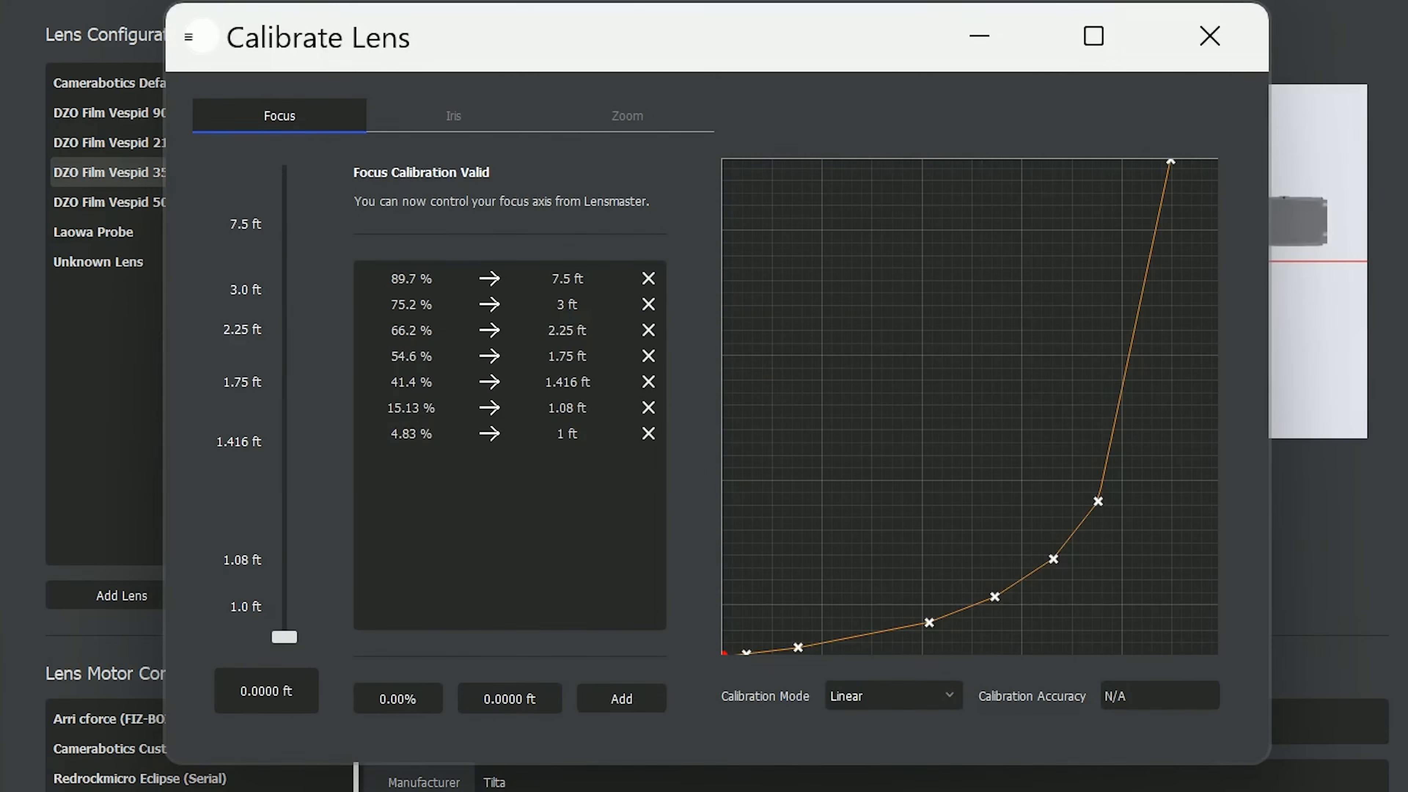
{"action": "left_click", "coordinate": [894, 696]}
{"action": "left_click", "coordinate": [893, 733]}
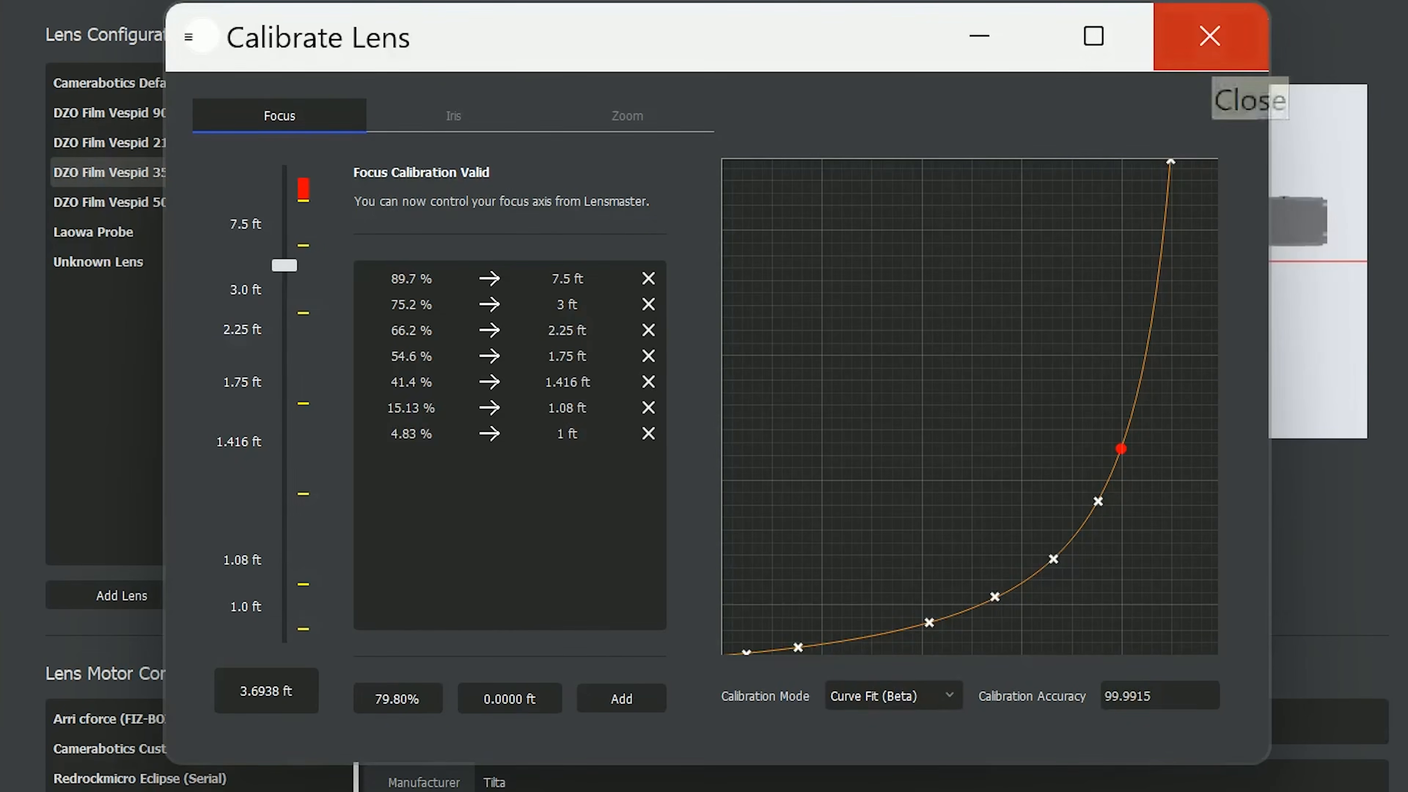
{"action": "left_click", "coordinate": [1210, 36]}
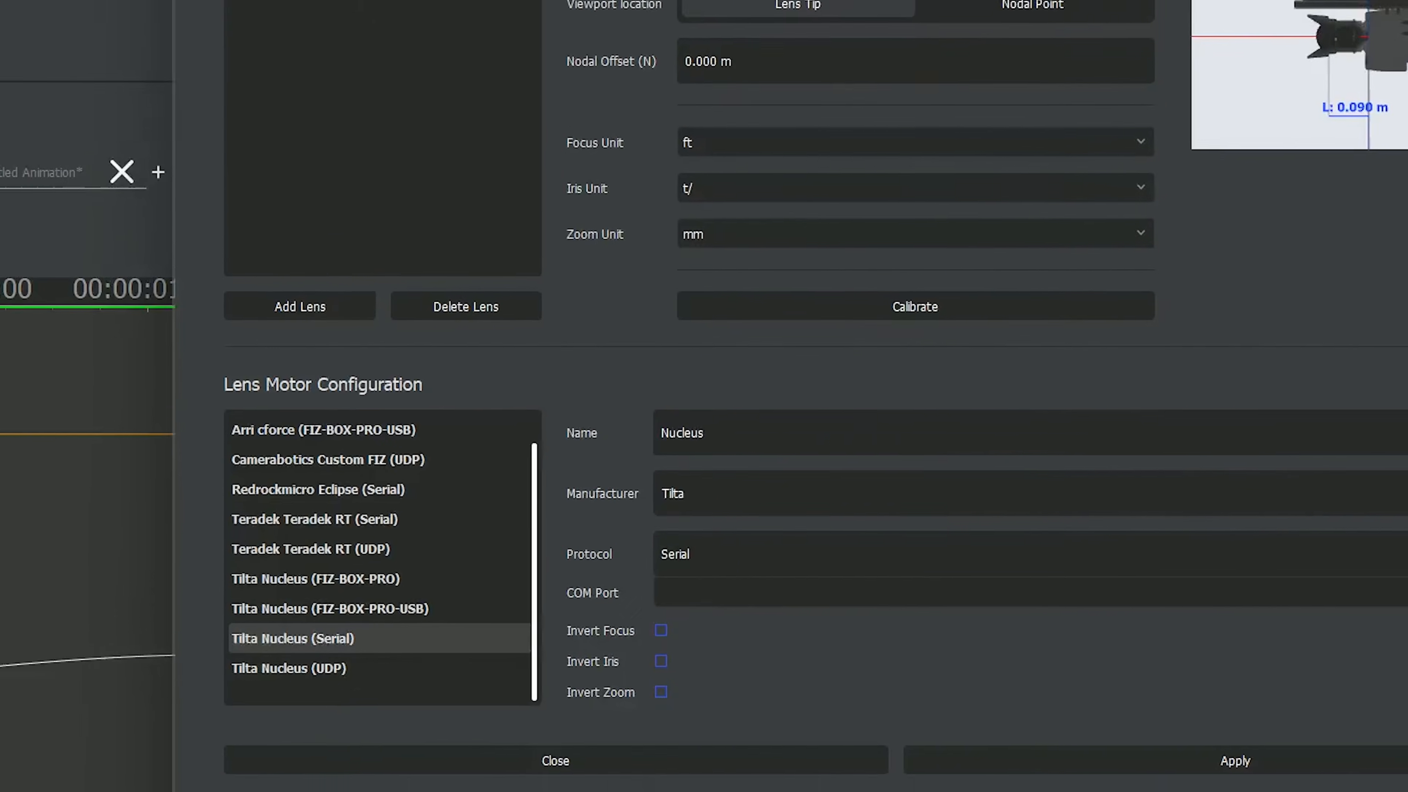